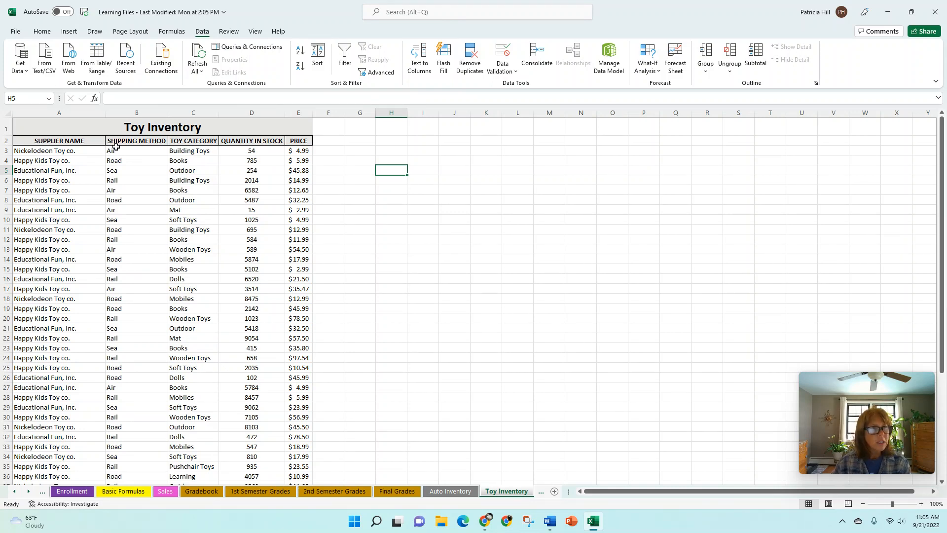
Switch on header filtering for the Toy Inventory, checking the Supplier Name and Shipping Method drop-downs without changes
left_click(115, 142)
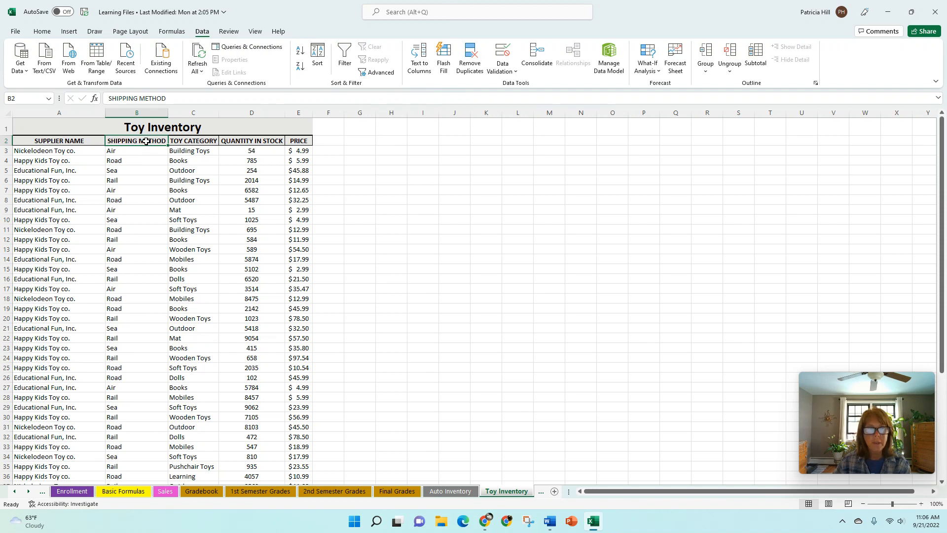
left_click(96, 143)
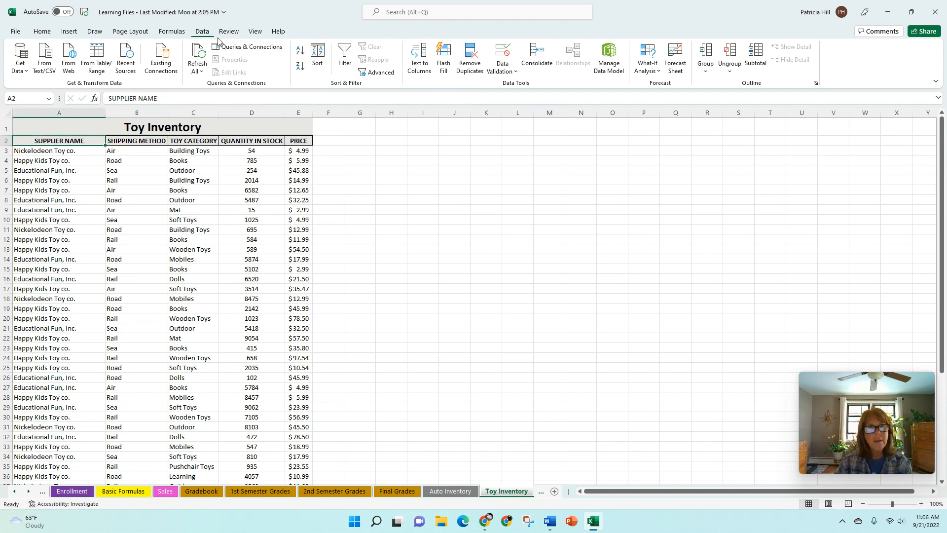
left_click(339, 68)
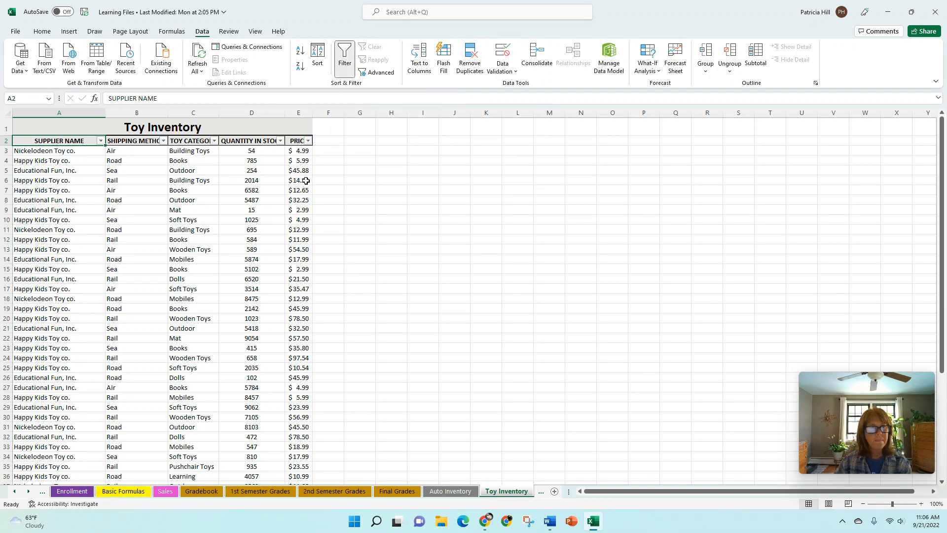
left_click(101, 141)
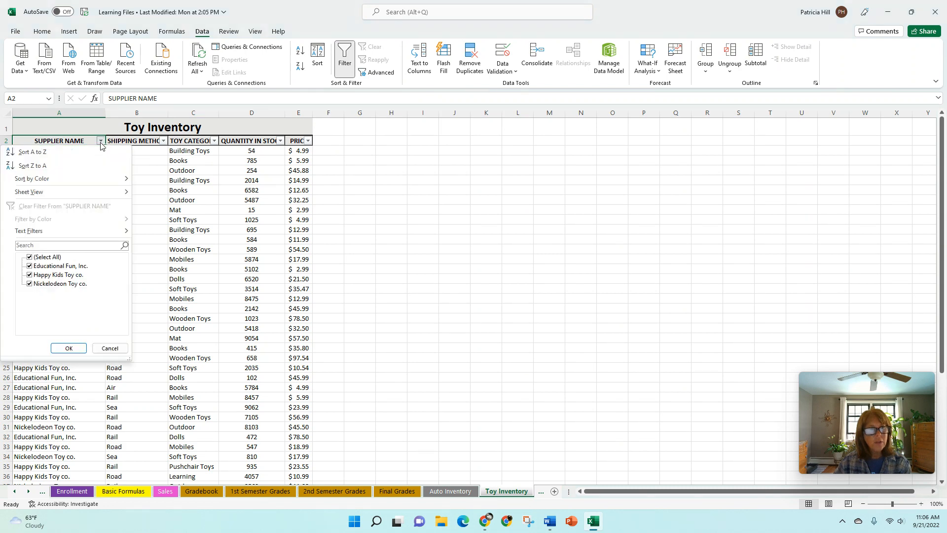
left_click(163, 142)
left_click(163, 141)
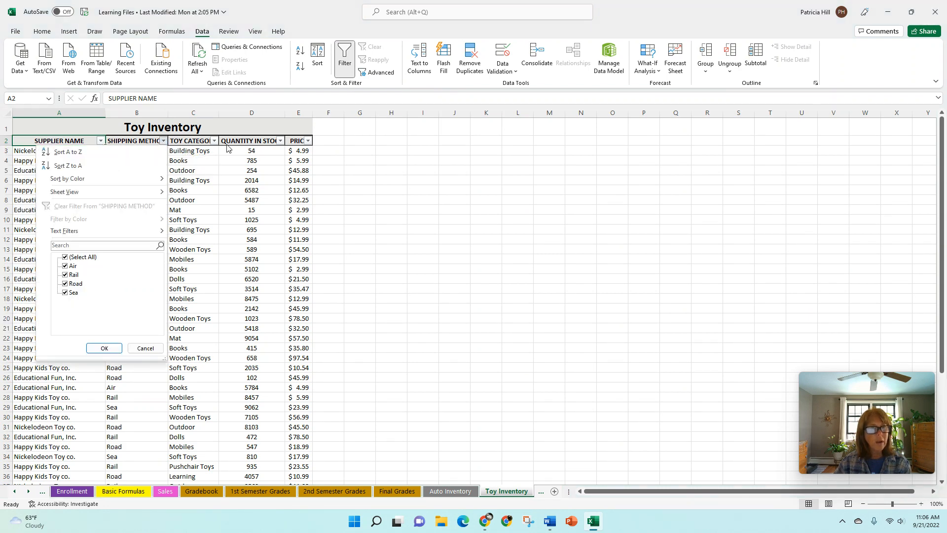
left_click(212, 143)
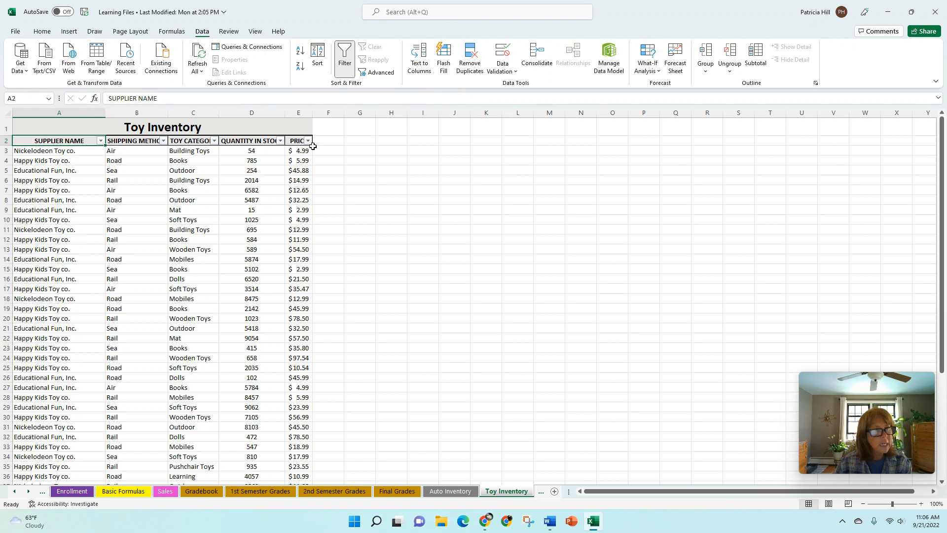
Filter TOY CATEGORY to Books, Dolls and Outdoor only, showing 20 of 50 records
left_click(214, 142)
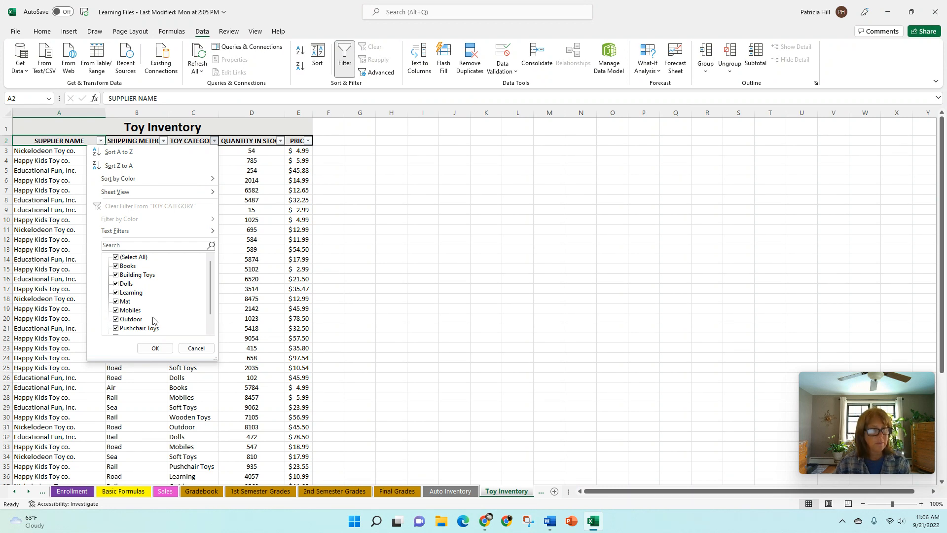
left_click(116, 257)
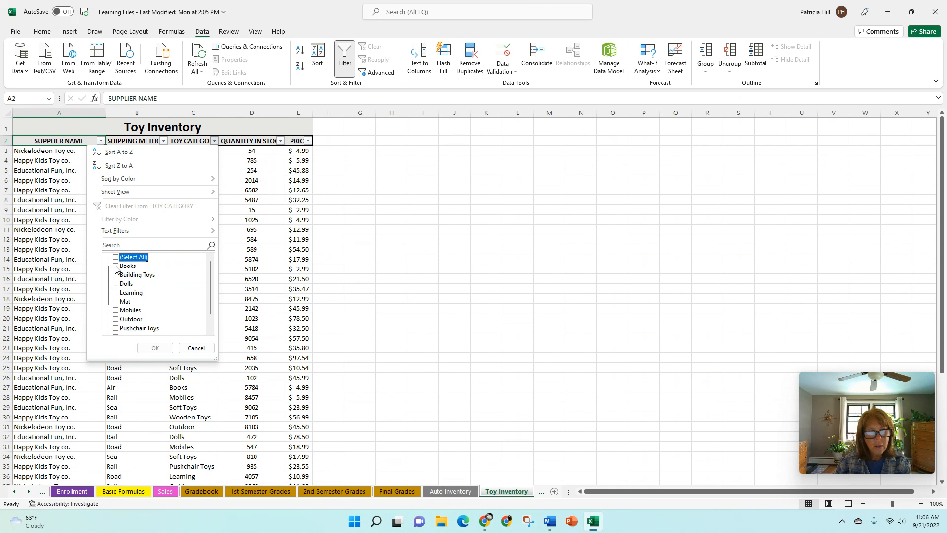
left_click(116, 266)
left_click(116, 284)
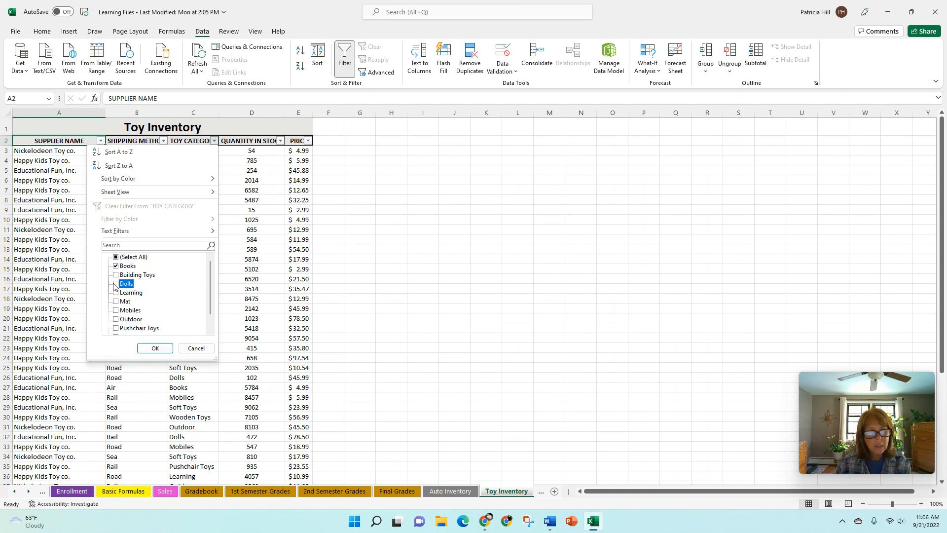
left_click(117, 319)
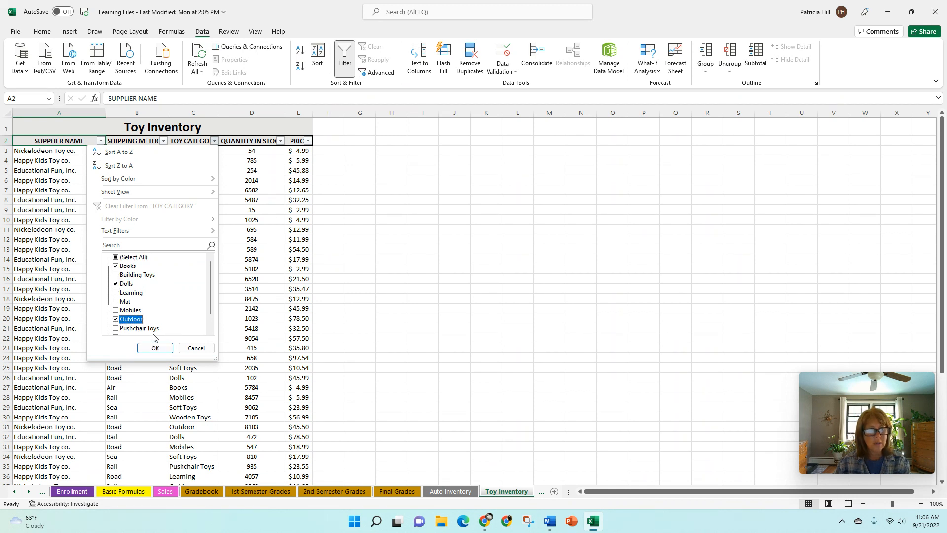
left_click(154, 349)
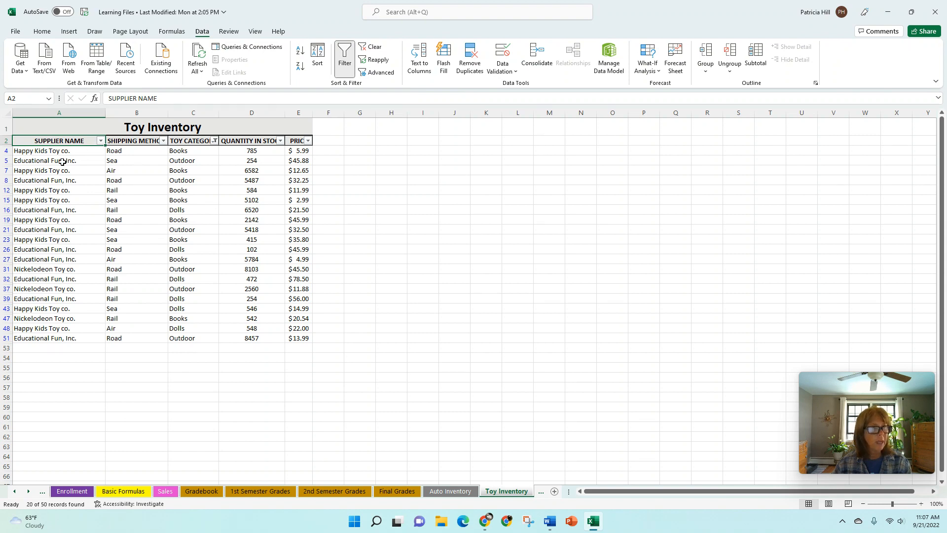
left_click(101, 141)
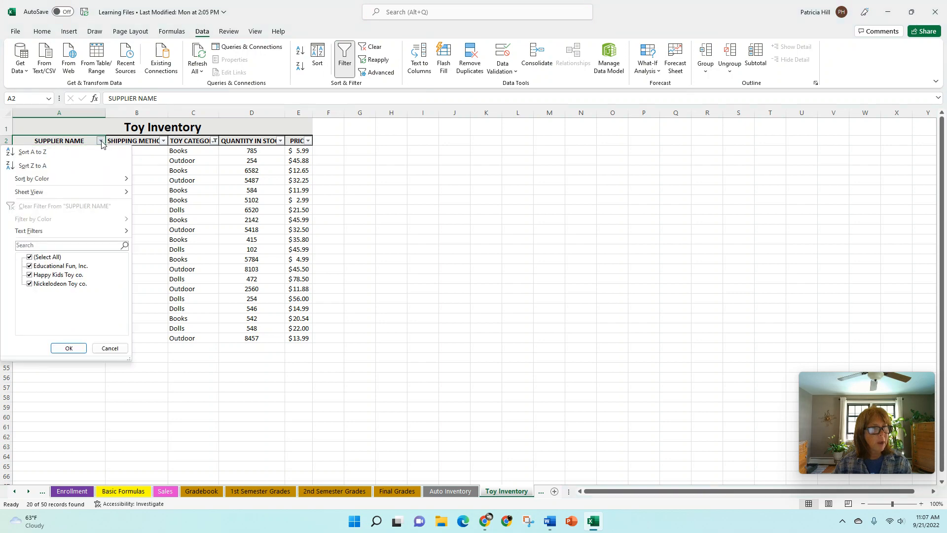
Filter SUPPLIER NAME to Educational Fun, Inc. only, leaving 9 of 50 records
left_click(30, 257)
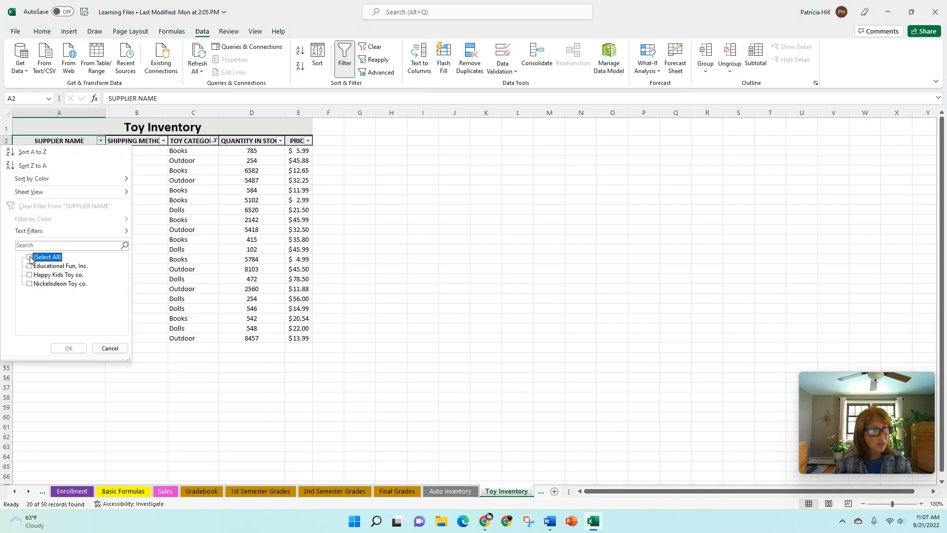
left_click(29, 265)
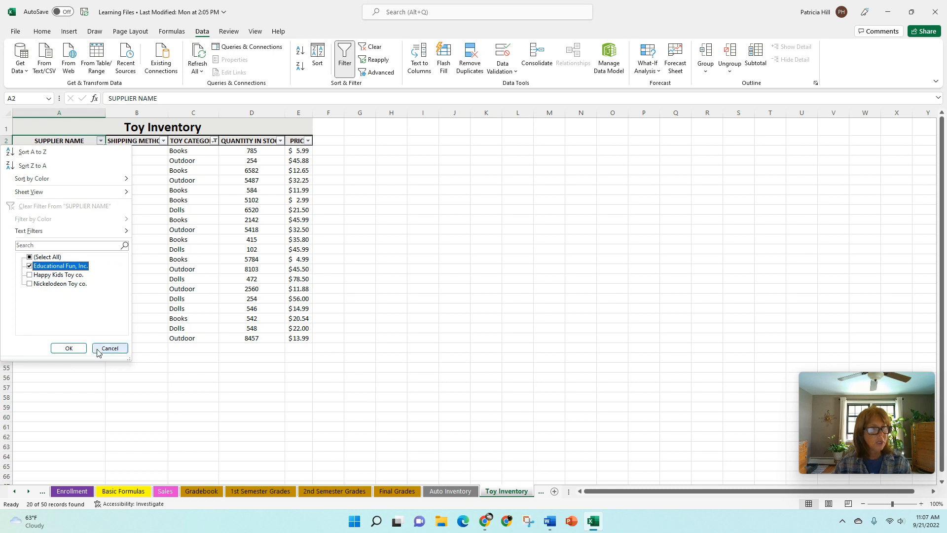
left_click(75, 350)
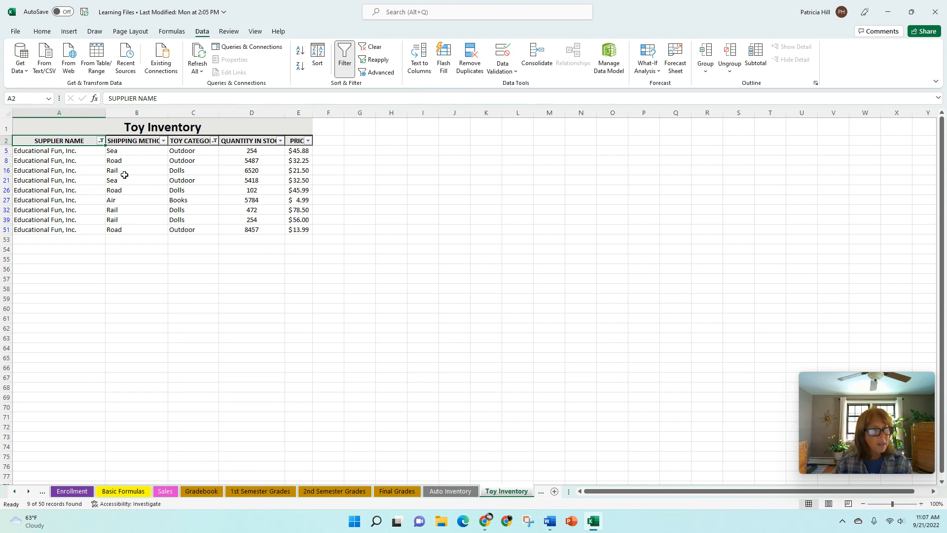
left_click(163, 141)
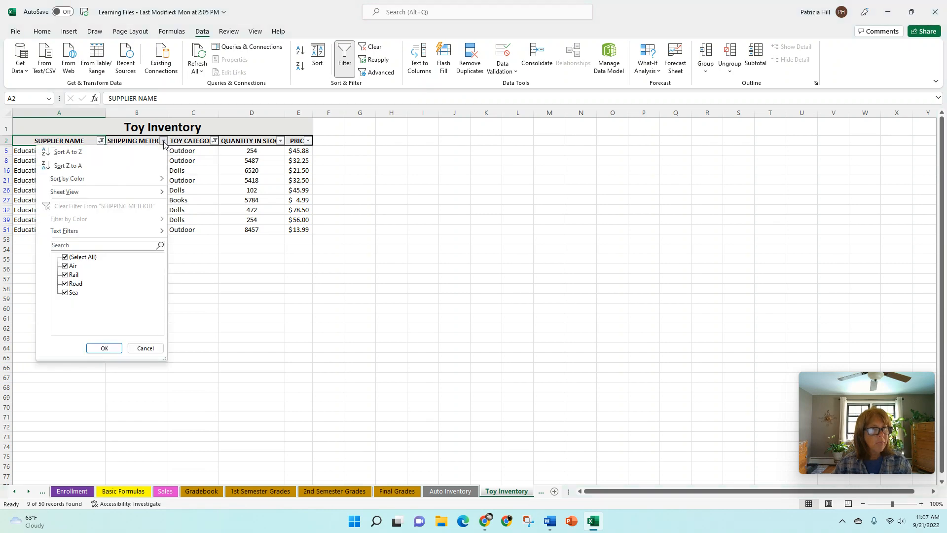
Filter SHIPPING METHOD to Rail only, leaving three Educational Fun, Inc. Dolls records
left_click(65, 257)
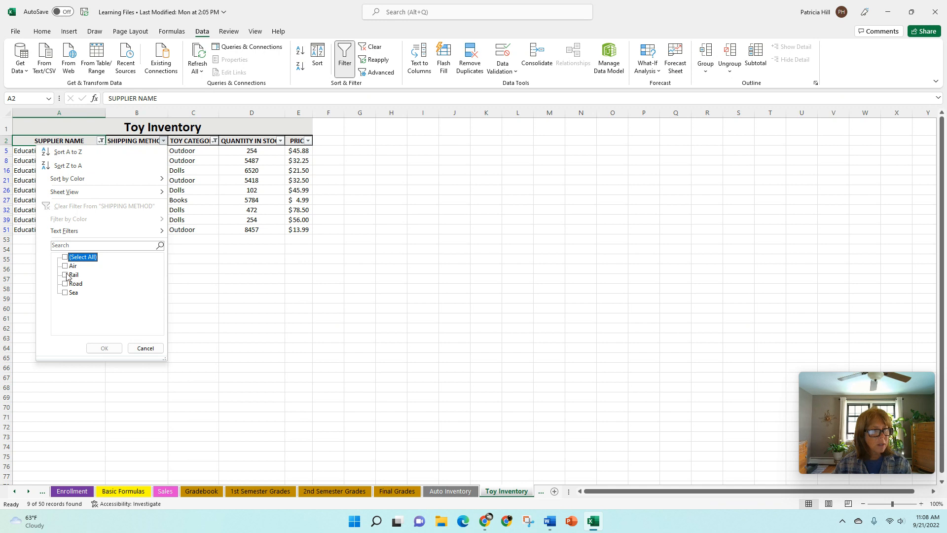
left_click(73, 275)
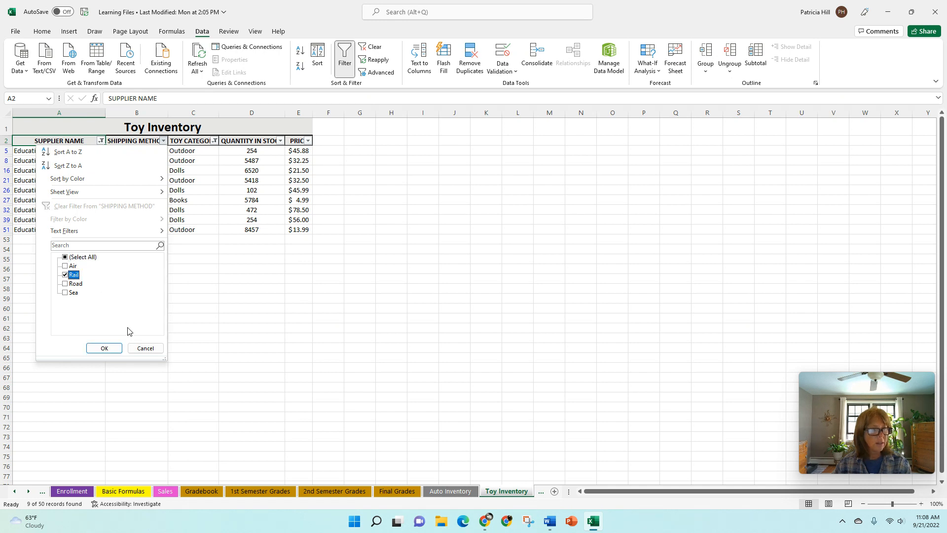
left_click(108, 349)
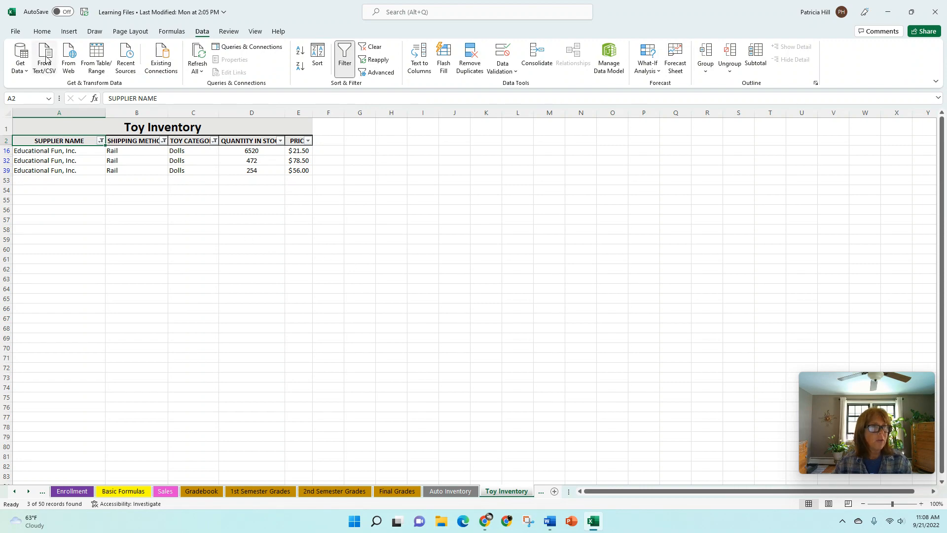
left_click(15, 31)
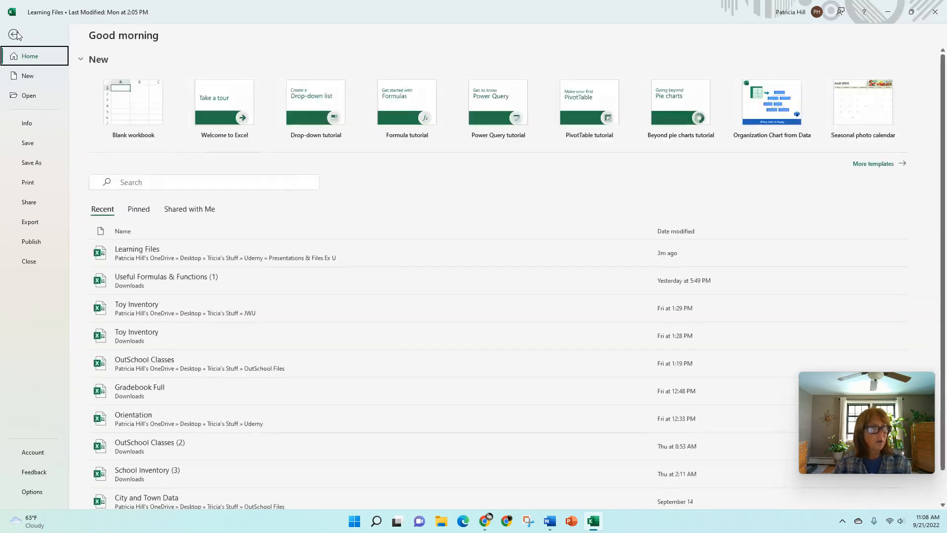
left_click(30, 183)
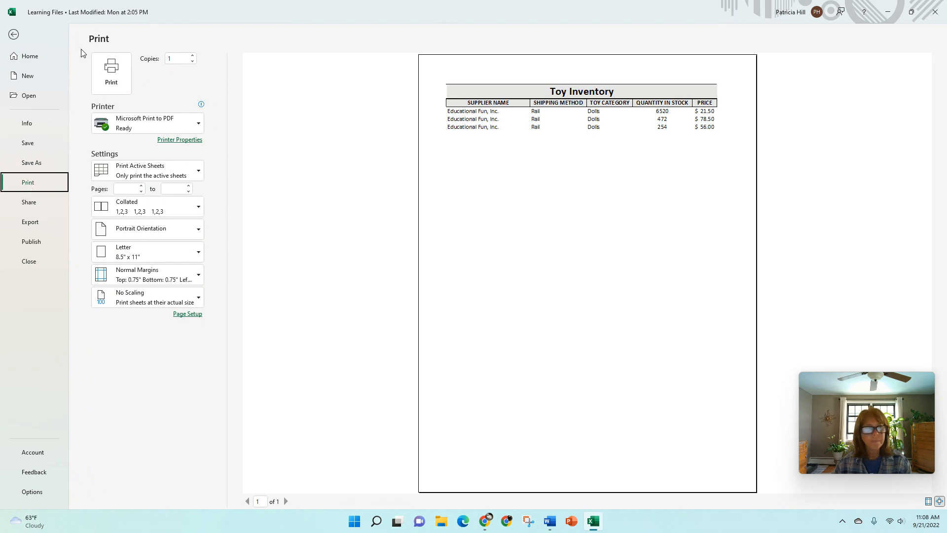
left_click(13, 35)
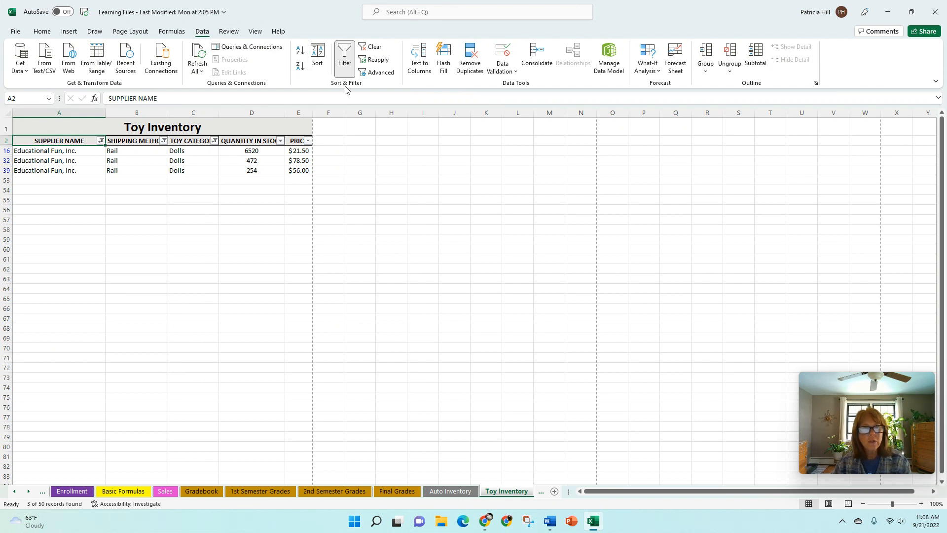
Clear all filters so every record shows, leaving Filter switched on after toggling it
left_click(375, 48)
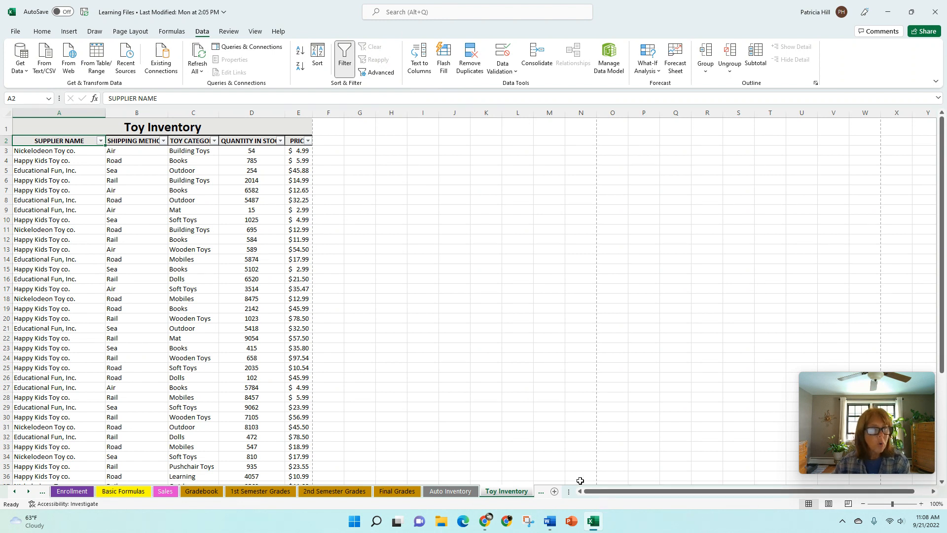
left_click(344, 73)
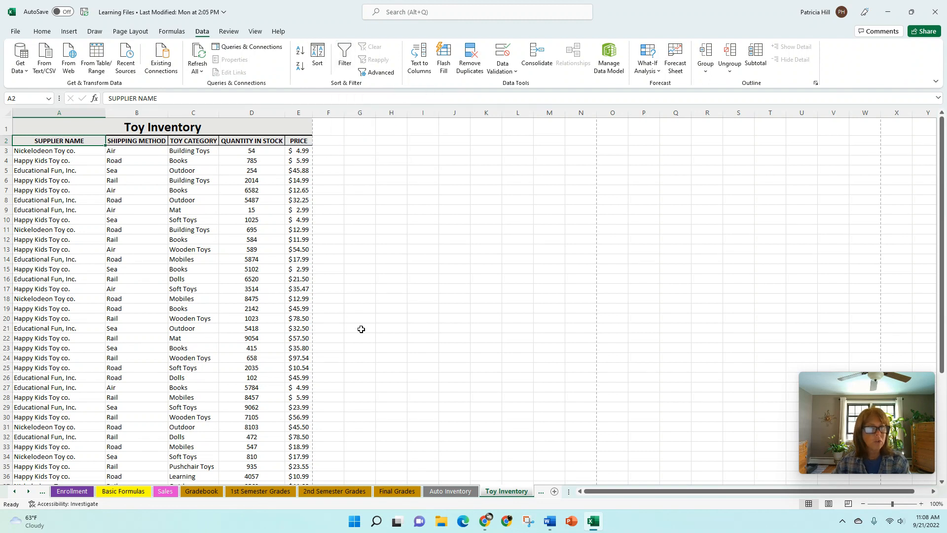
left_click(341, 69)
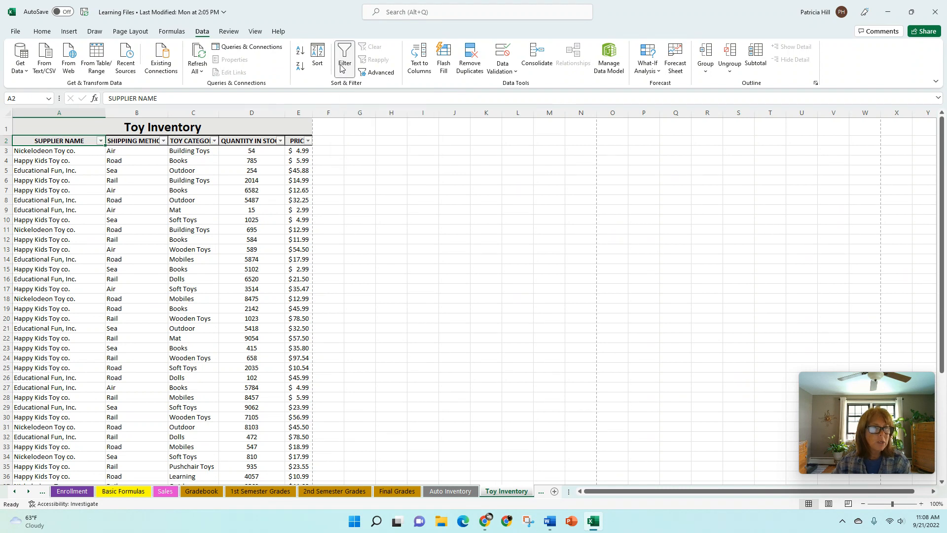
left_click(341, 68)
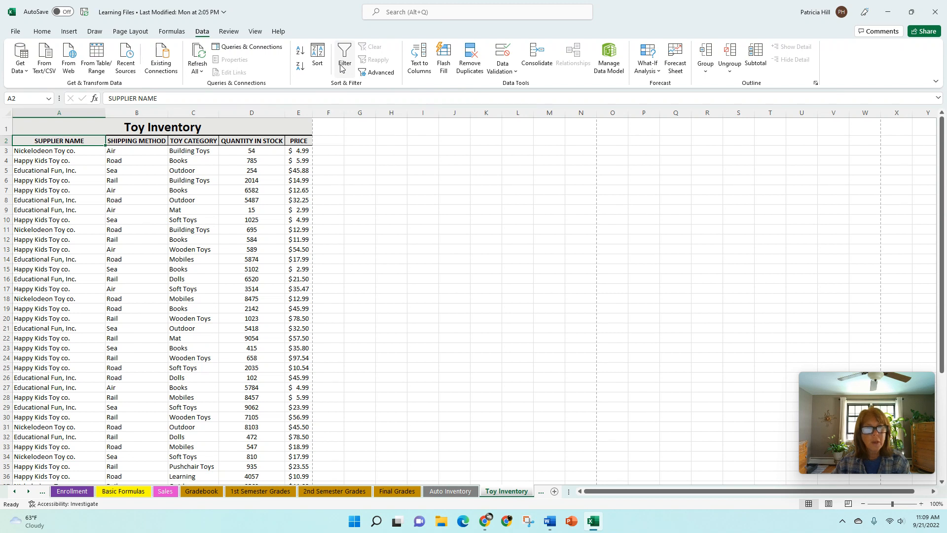
left_click(341, 69)
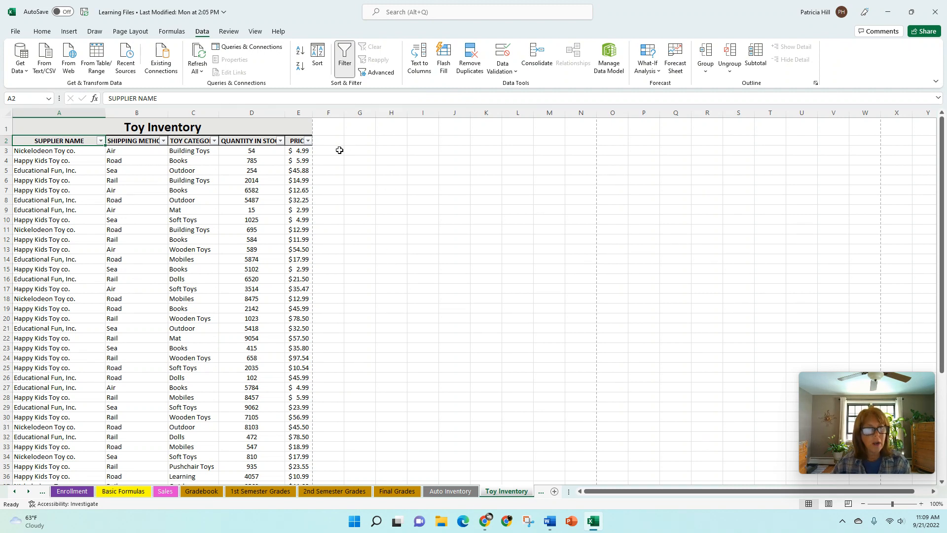
Set a Number Filter on QUANTITY IN STOCK for values less than 100
left_click(279, 142)
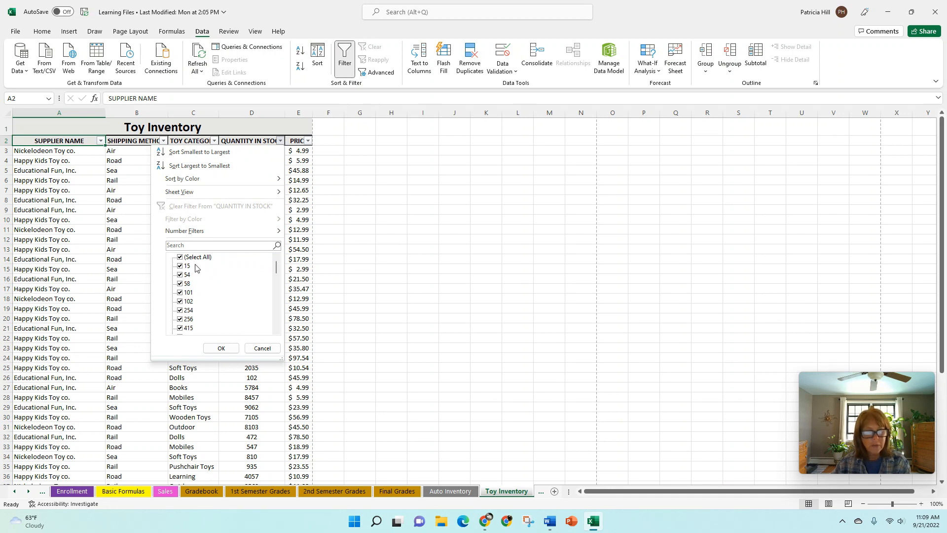
mouse_move(184, 233)
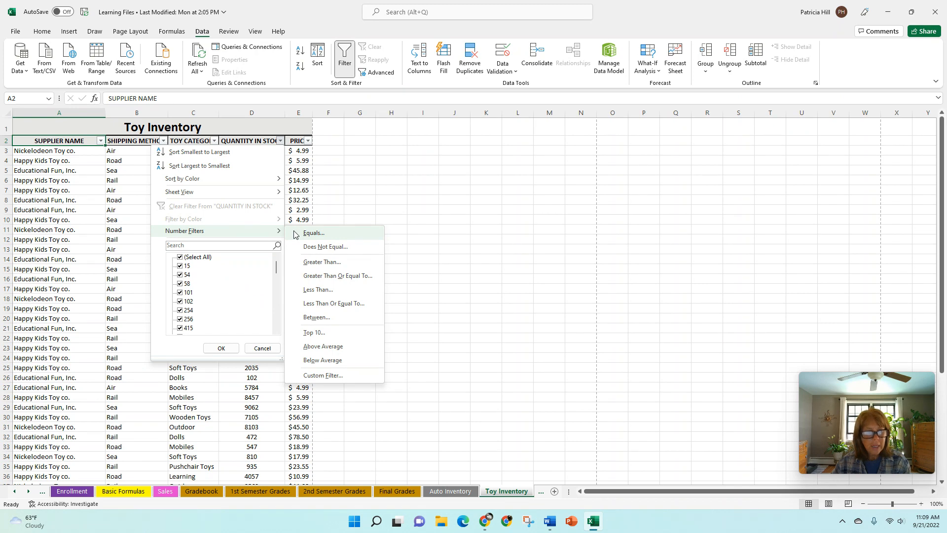
left_click(315, 290)
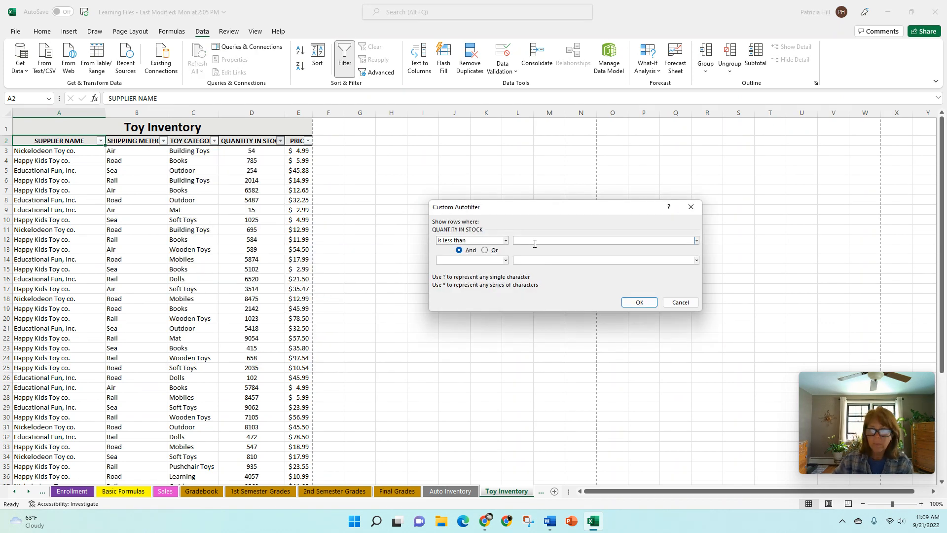
type("100")
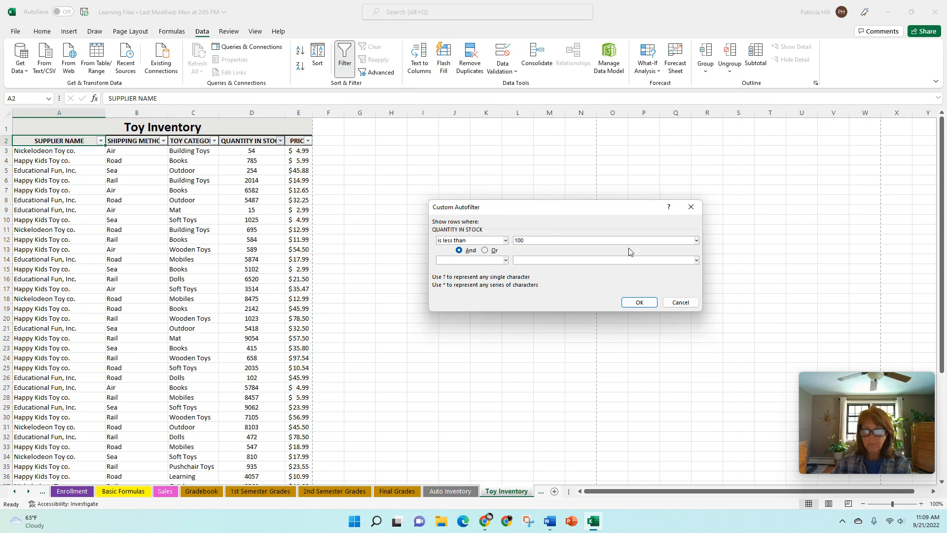
left_click(639, 302)
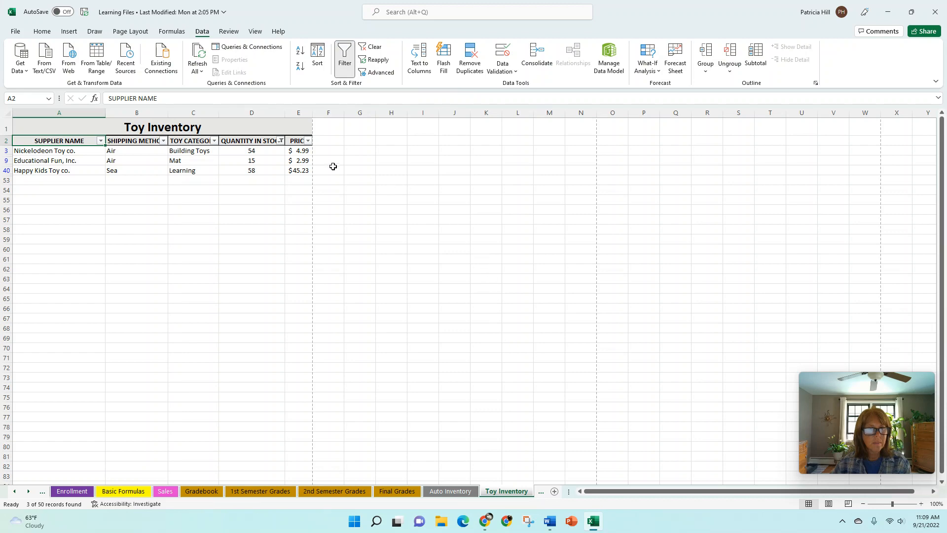
Clear the filter and filter QUANTITY IN STOCK to at least 1000, showing 26 of 50 records
left_click(375, 48)
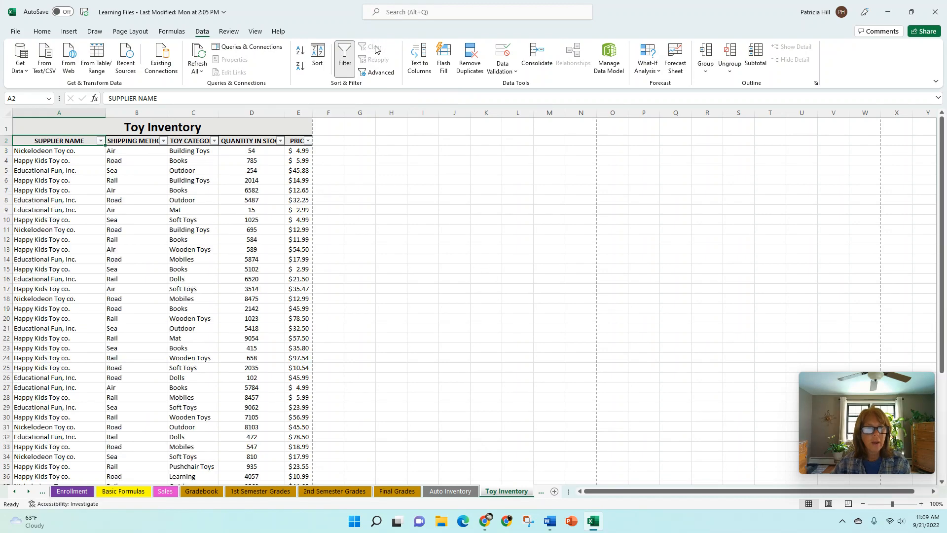
left_click(280, 142)
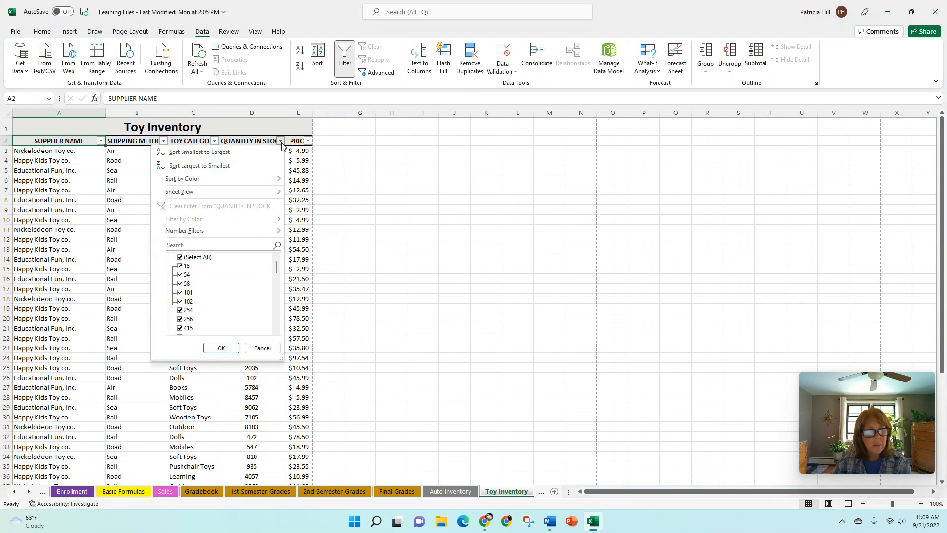
mouse_move(250, 235)
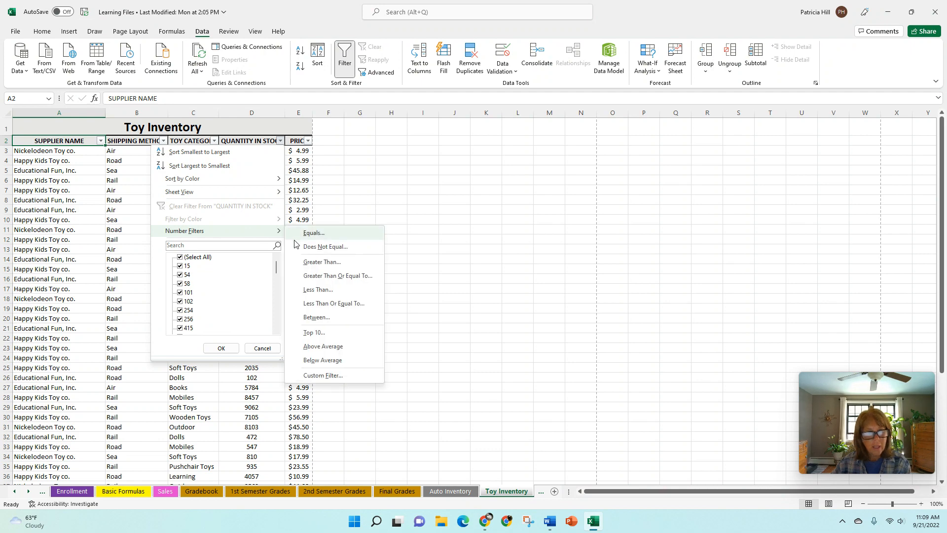
left_click(321, 276)
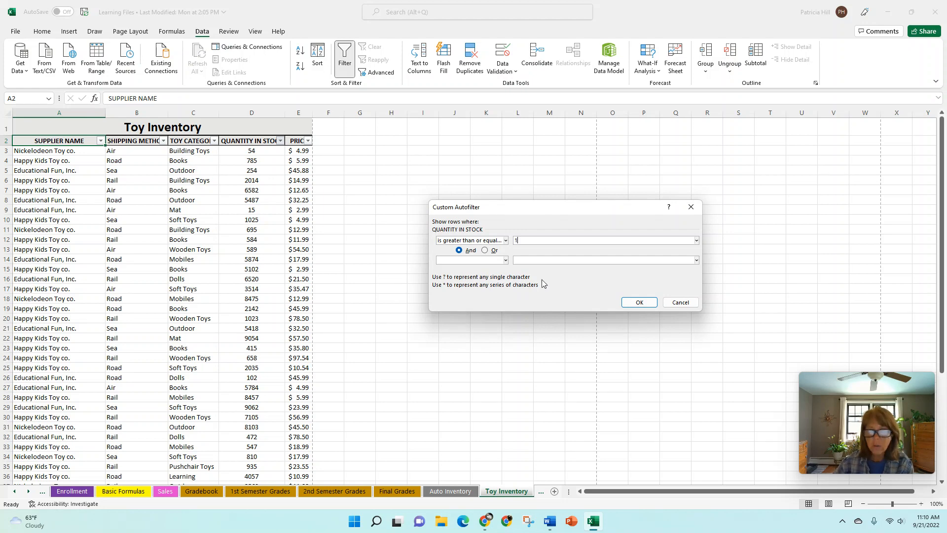
type("1000")
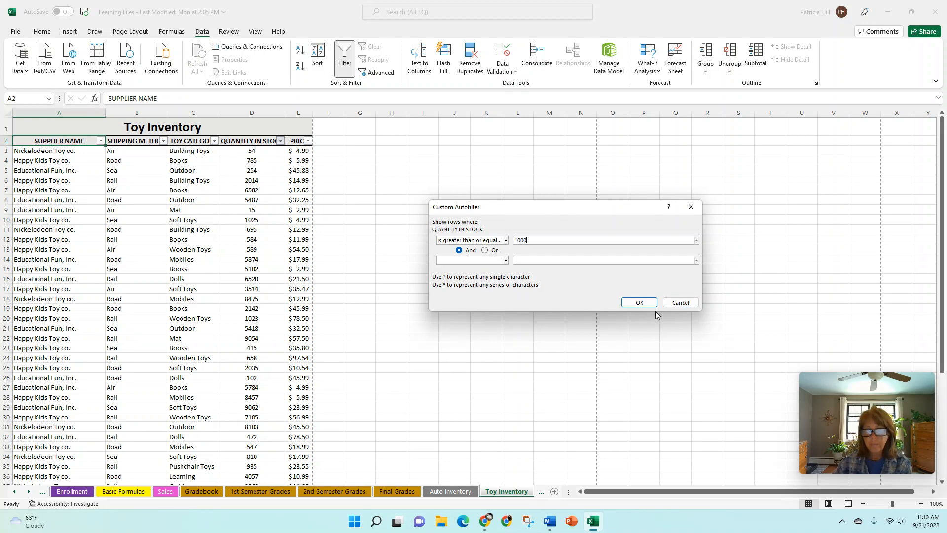
left_click(640, 303)
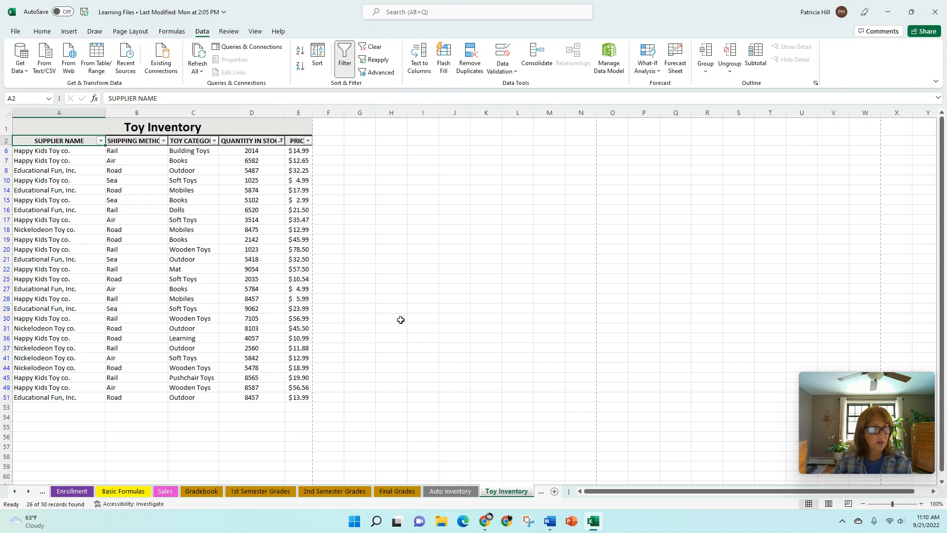
Add a TOY CATEGORY filter for categories beginning with M, leaving 4 records (Mobiles, Mat)
left_click(214, 141)
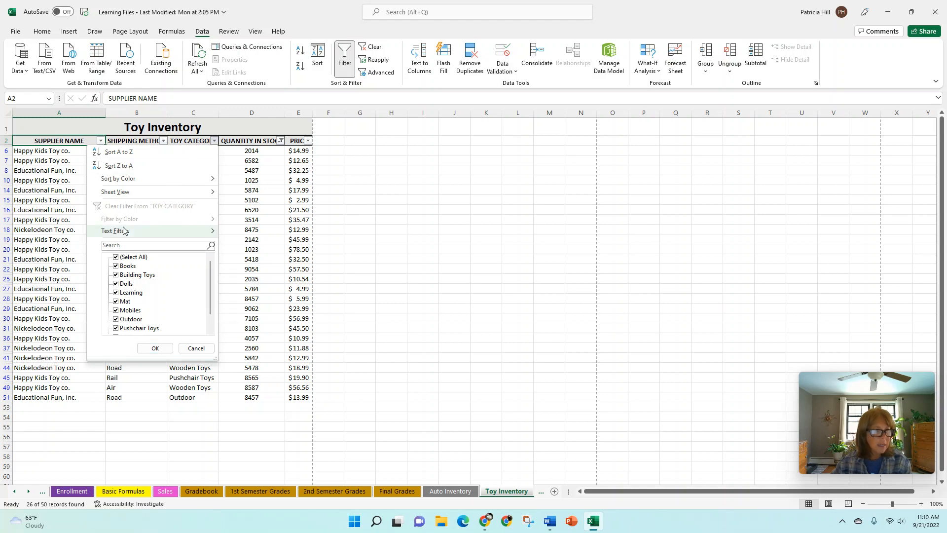
mouse_move(117, 234)
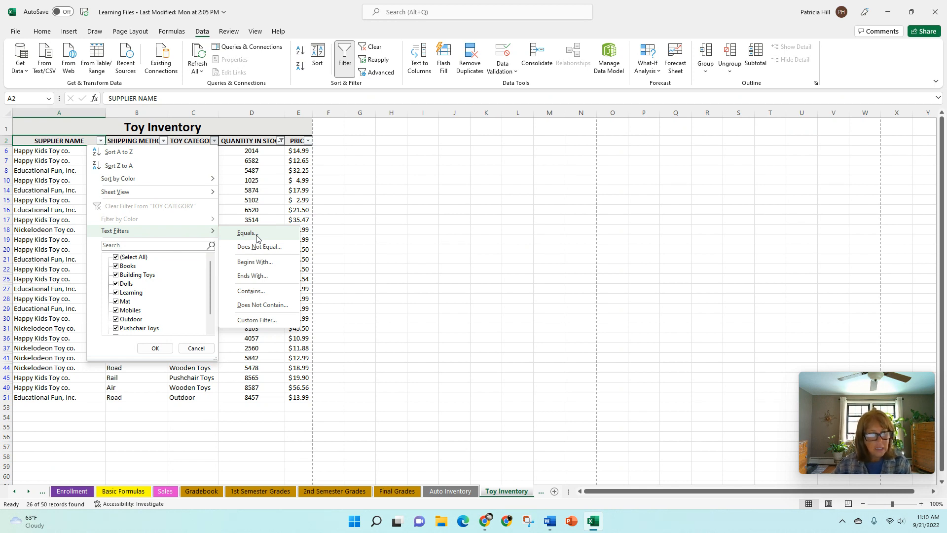
left_click(250, 266)
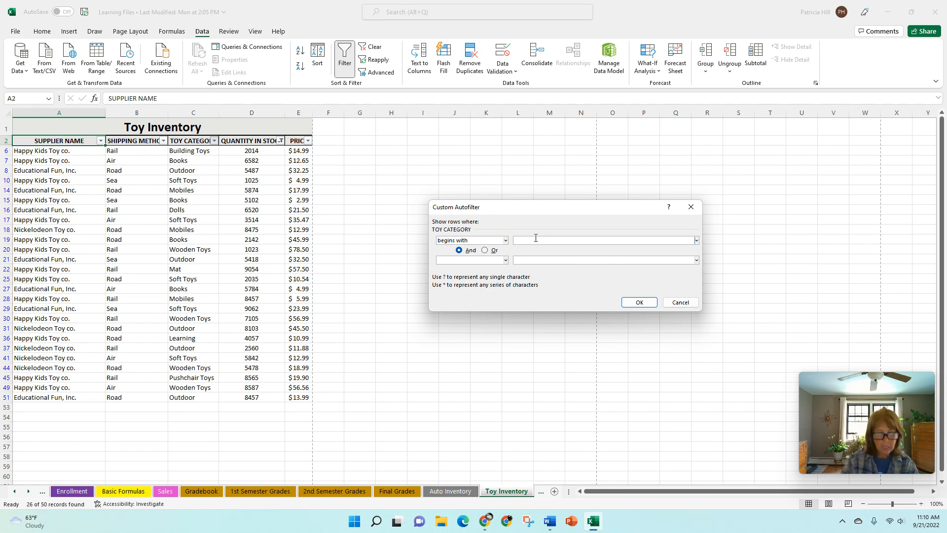
type("M")
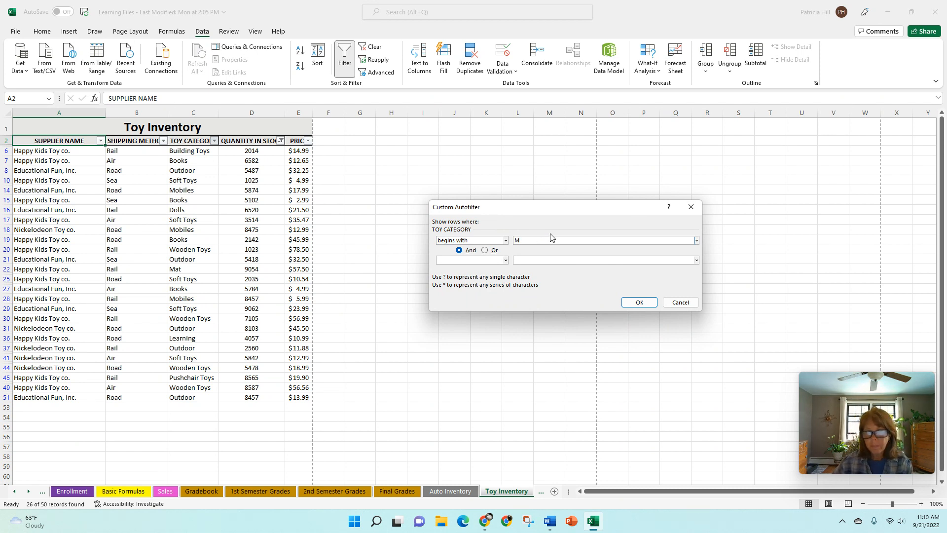
left_click(632, 302)
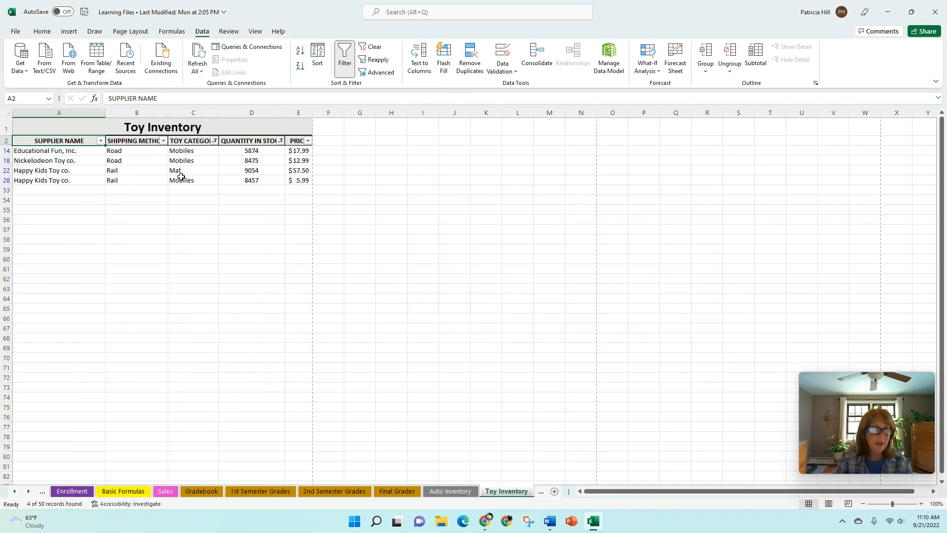
Remove the TOY CATEGORY filter, then clear all remaining filters to show all 50 records
left_click(214, 142)
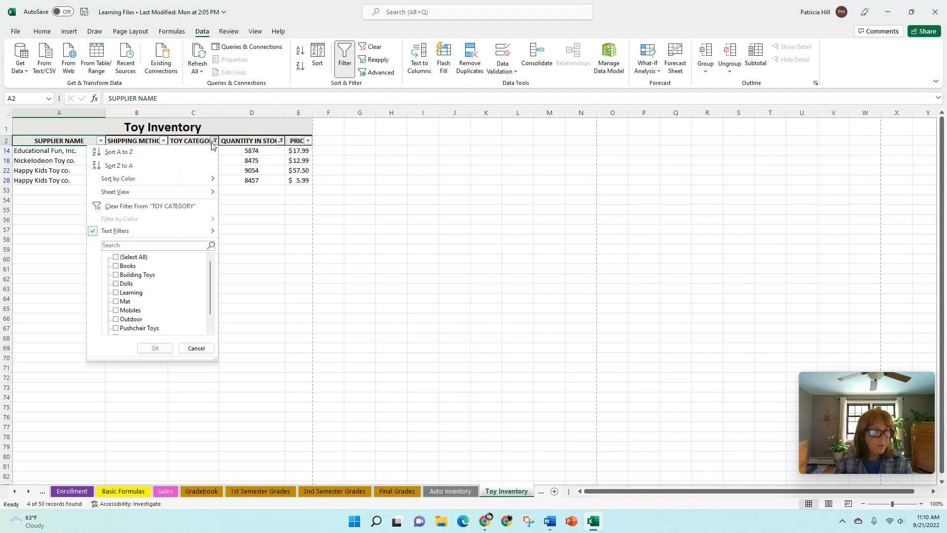
mouse_move(186, 233)
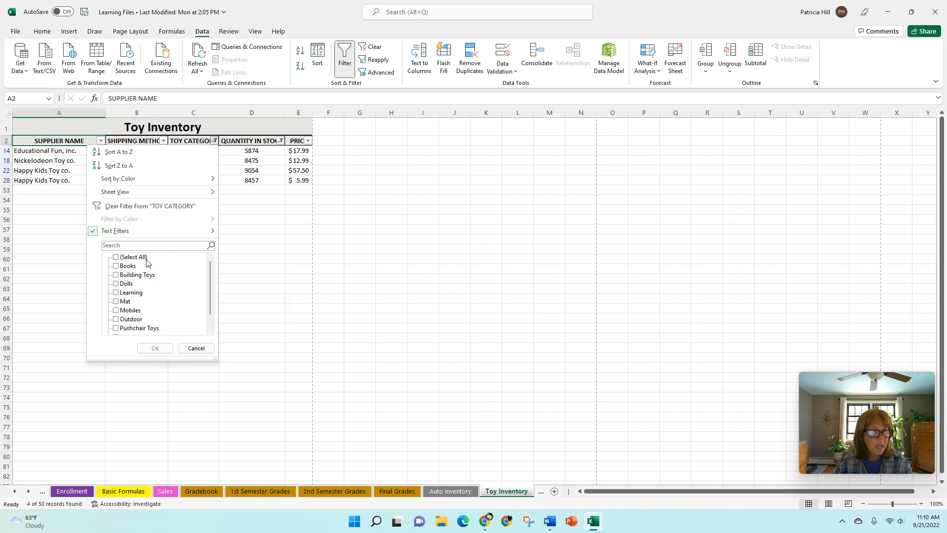
left_click(190, 210)
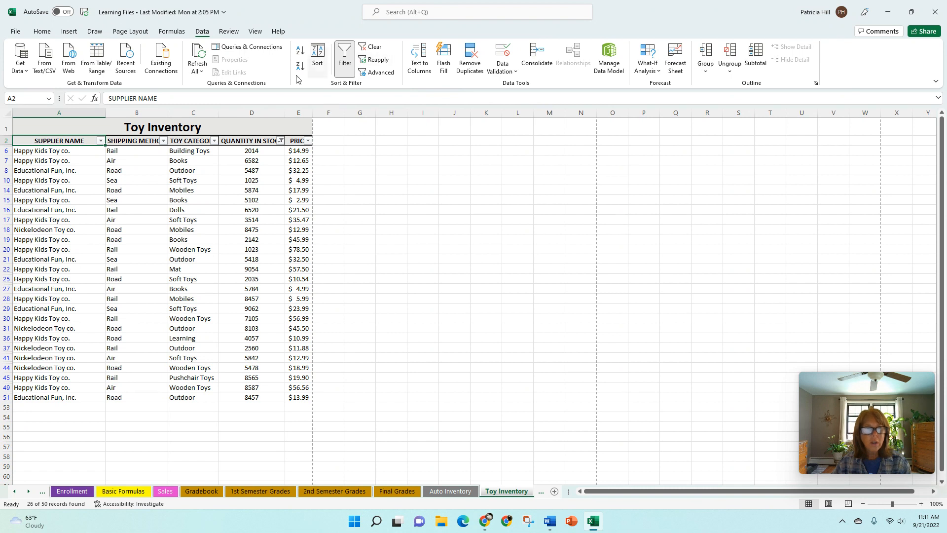
left_click(375, 49)
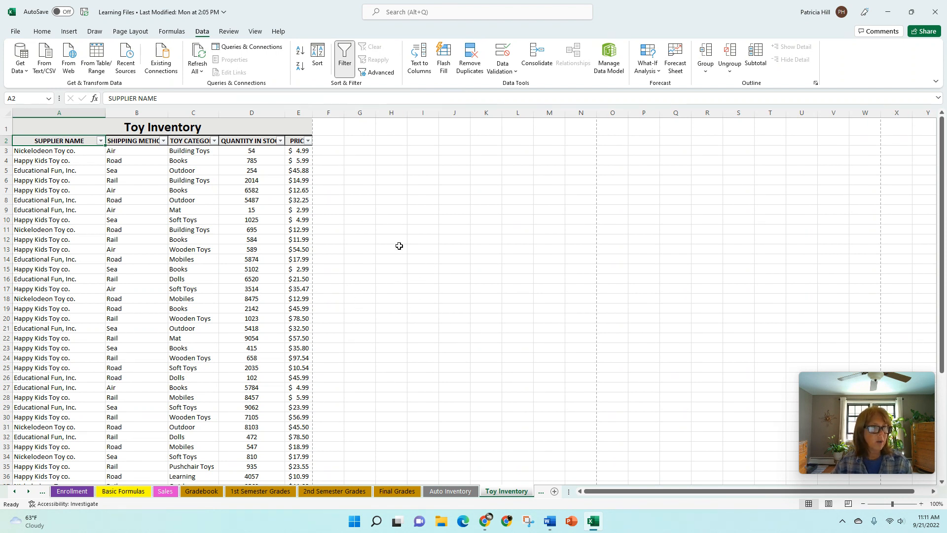
Sort by SUPPLIER NAME A to Z, then select the Educational Fun, Inc. rows A3:A16
left_click(100, 142)
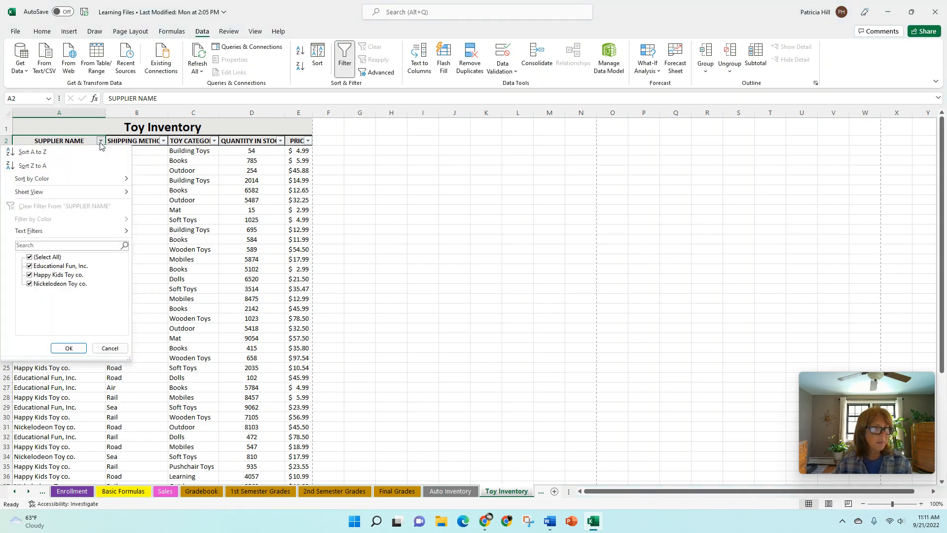
left_click(41, 156)
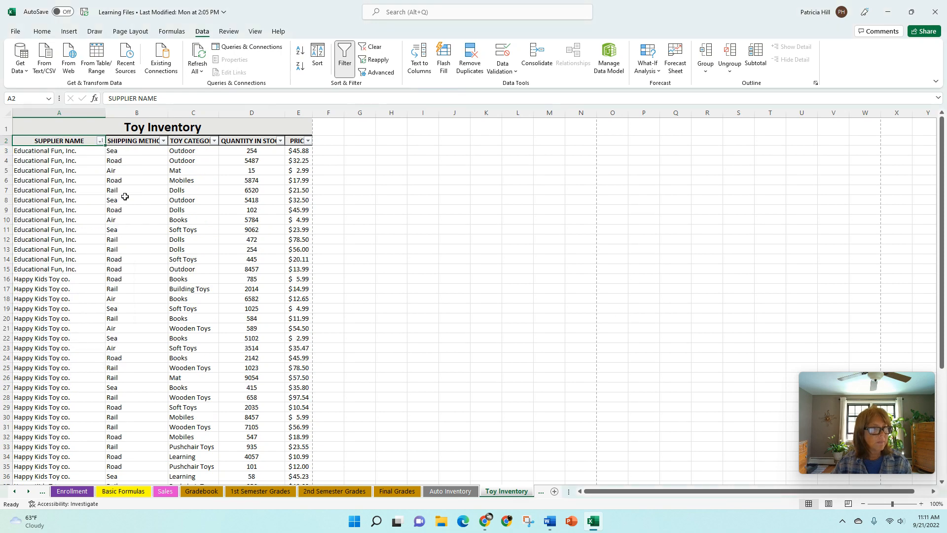
left_click(29, 152)
left_click_drag(28, 151, 63, 155)
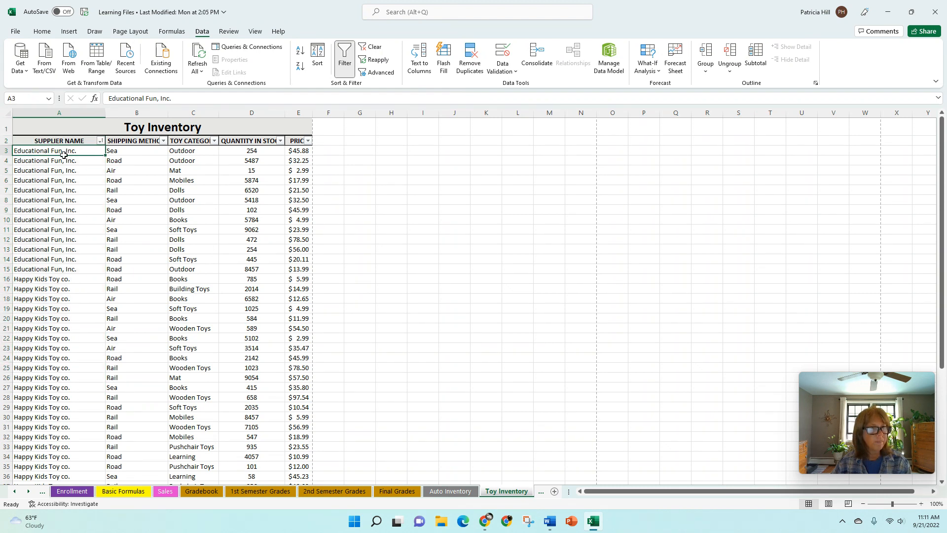
Sort QUANTITY IN STOCK largest to smallest (9062 down to 15) and select the sorted records
left_click(280, 141)
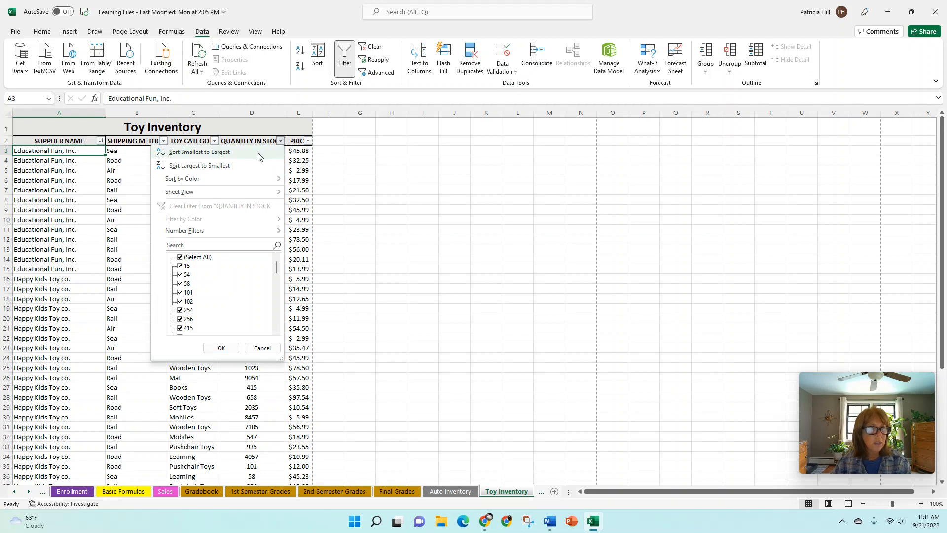
left_click(237, 167)
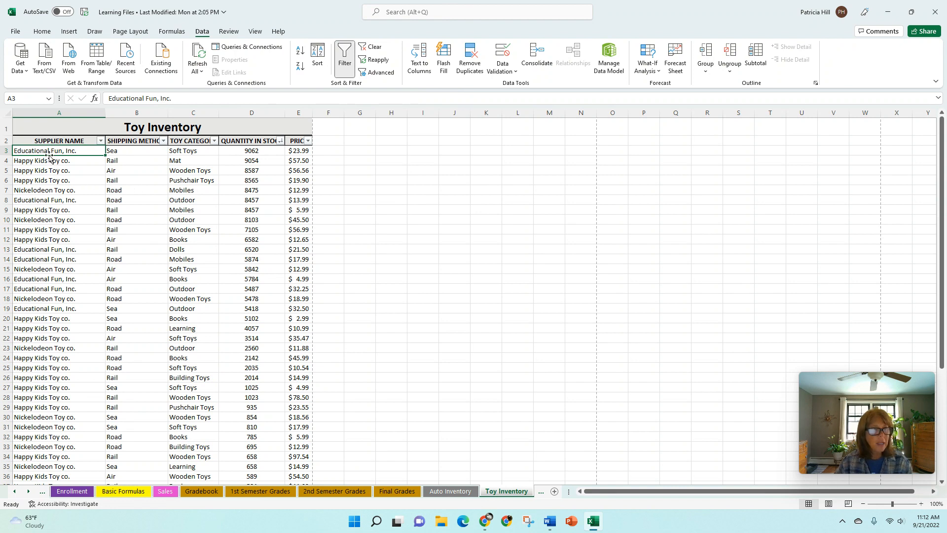
mouse_move(46, 151)
left_mouse_down()
mouse_move(217, 179)
mouse_move(301, 207)
mouse_move(286, 494)
mouse_move(291, 467)
left_mouse_up()
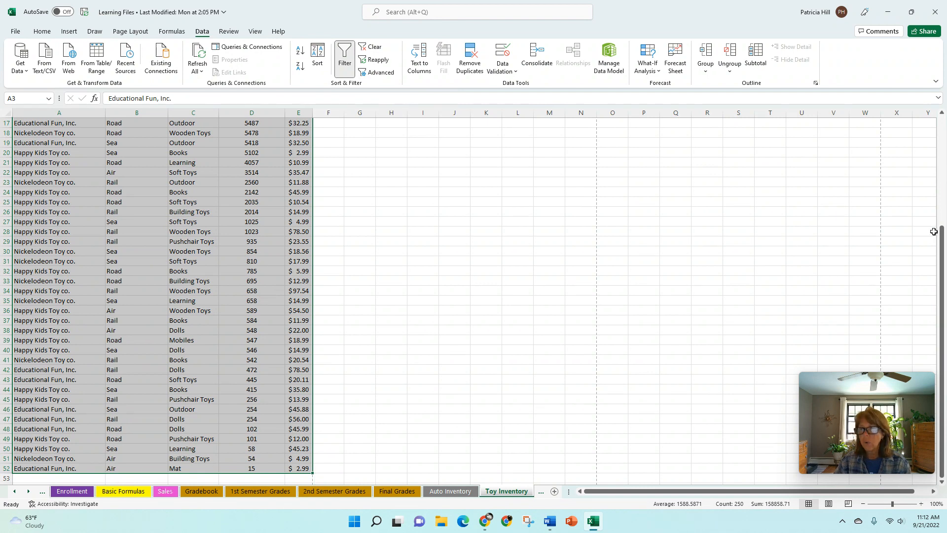
left_click_drag(943, 245, 943, 138)
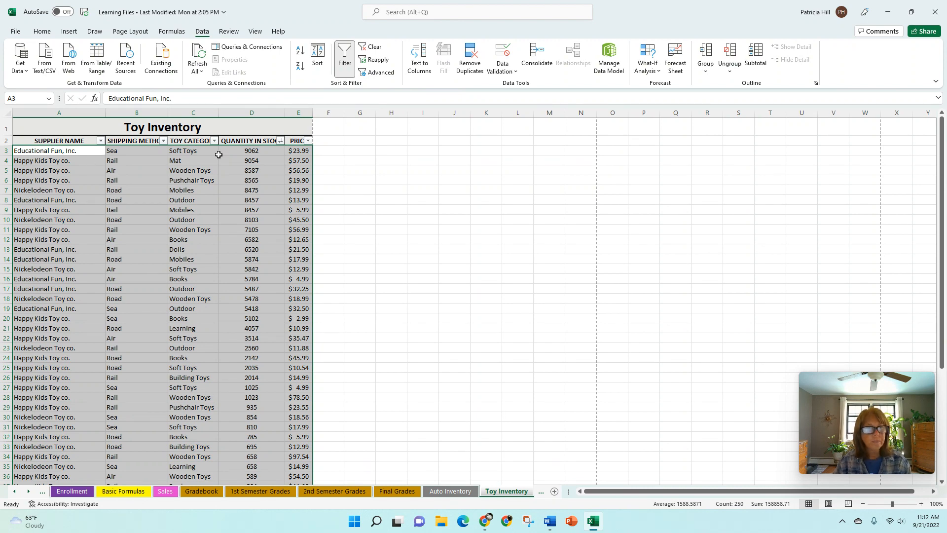
Sort by SUPPLIER NAME, Cell Values, A to Z in the Sort dialog, then check the supplier filter list
left_click(318, 55)
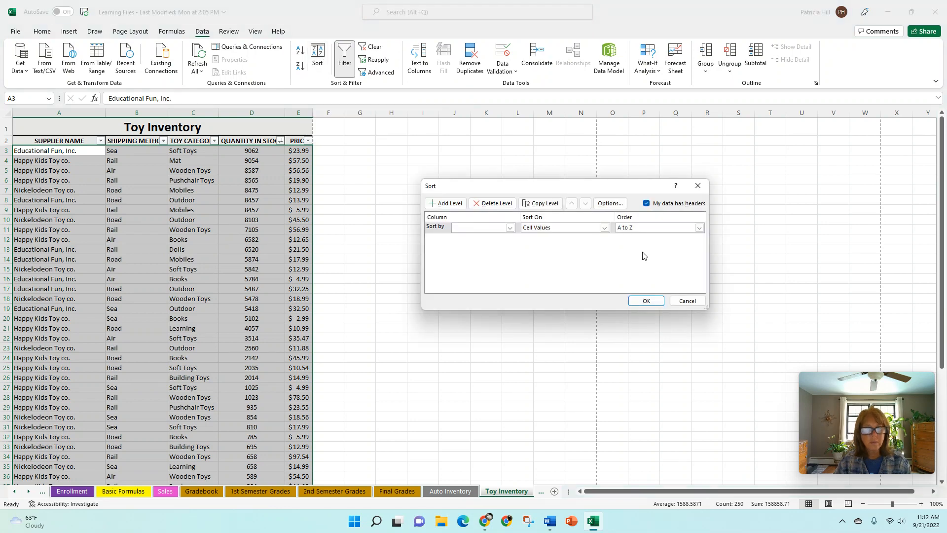
left_click_drag(495, 189, 475, 130)
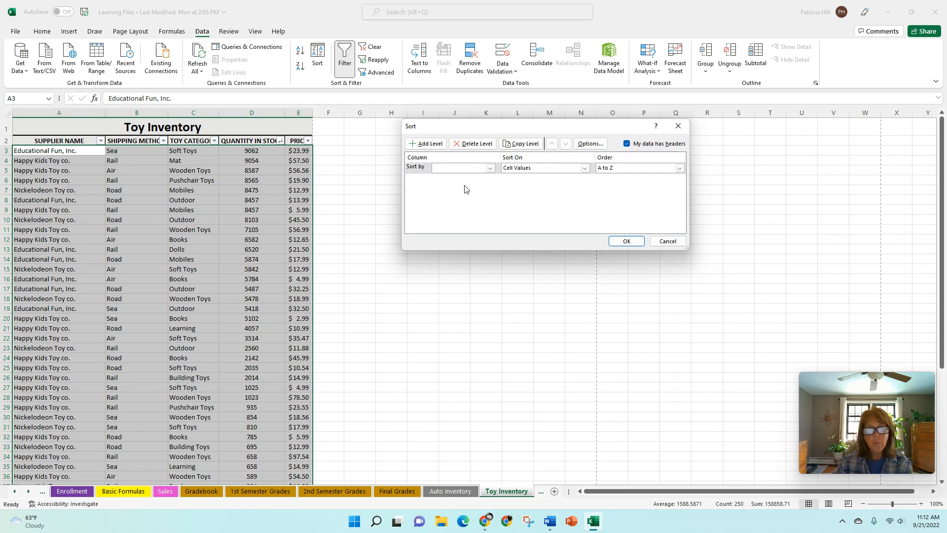
left_click(490, 168)
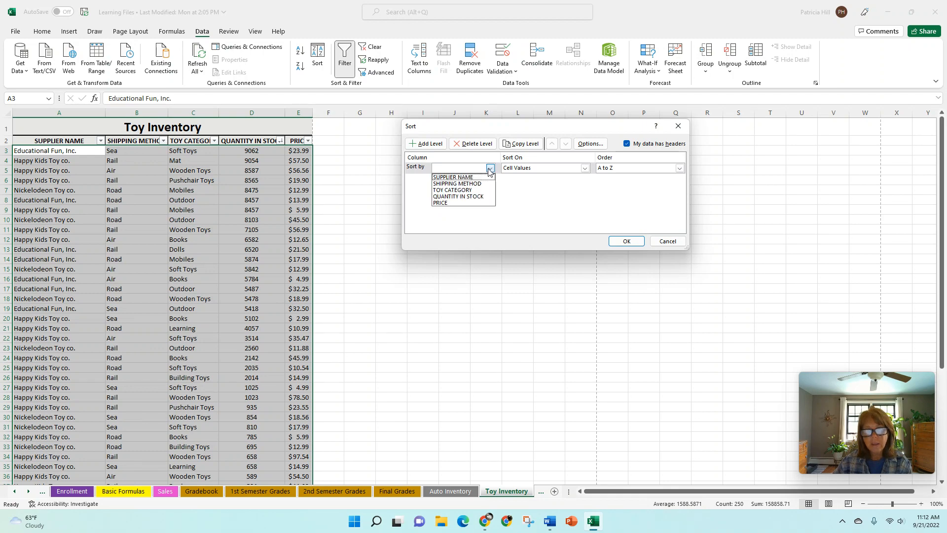
left_click(463, 177)
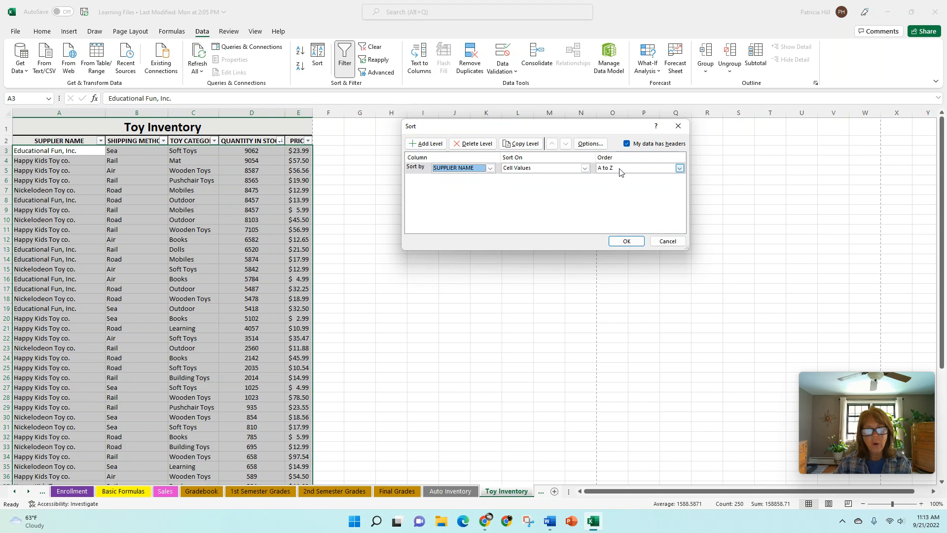
left_click(625, 241)
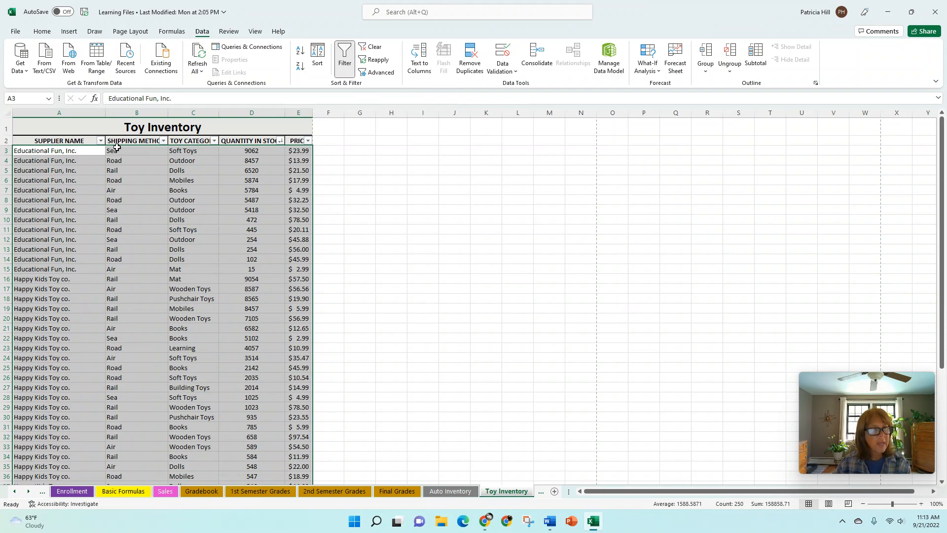
left_click(100, 141)
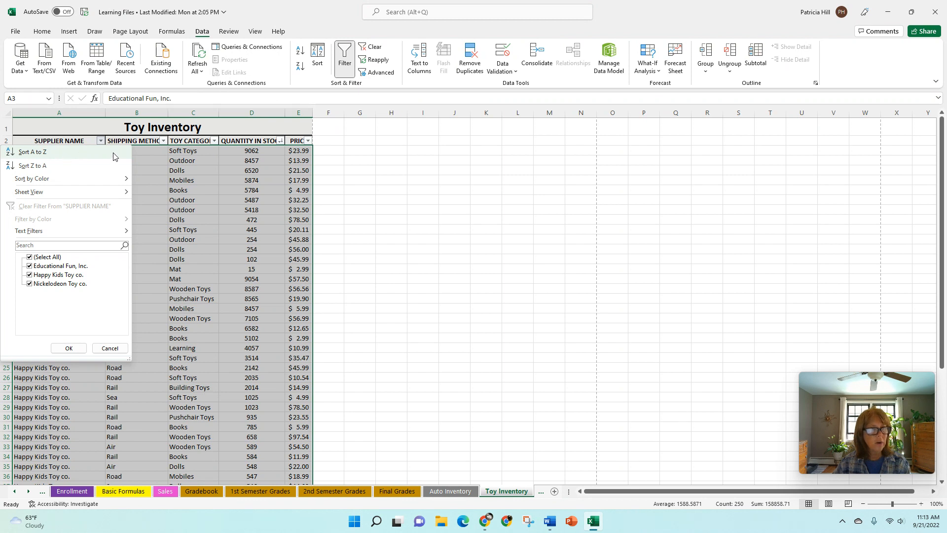
key("Escape")
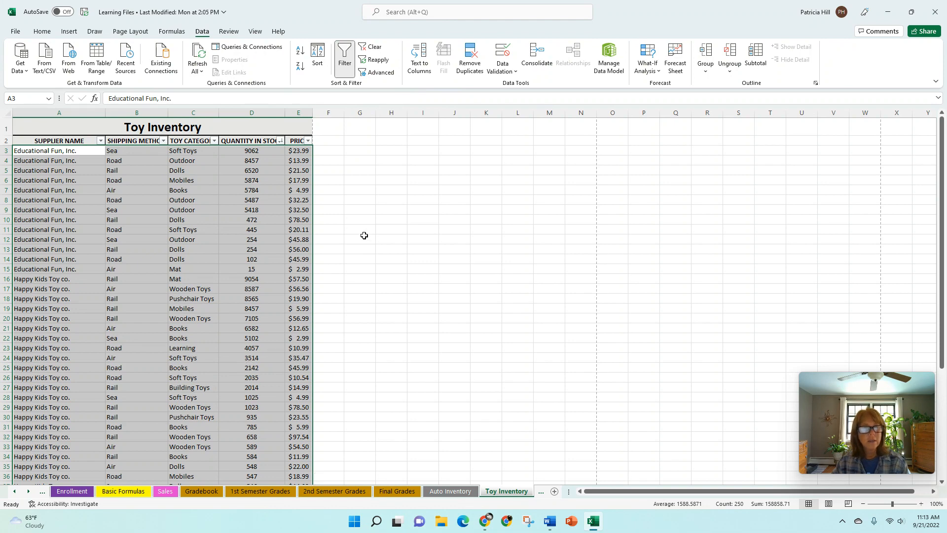
Add a second sort level on QUANTITY IN STOCK, Smallest to Largest, under SUPPLIER NAME
left_click(318, 55)
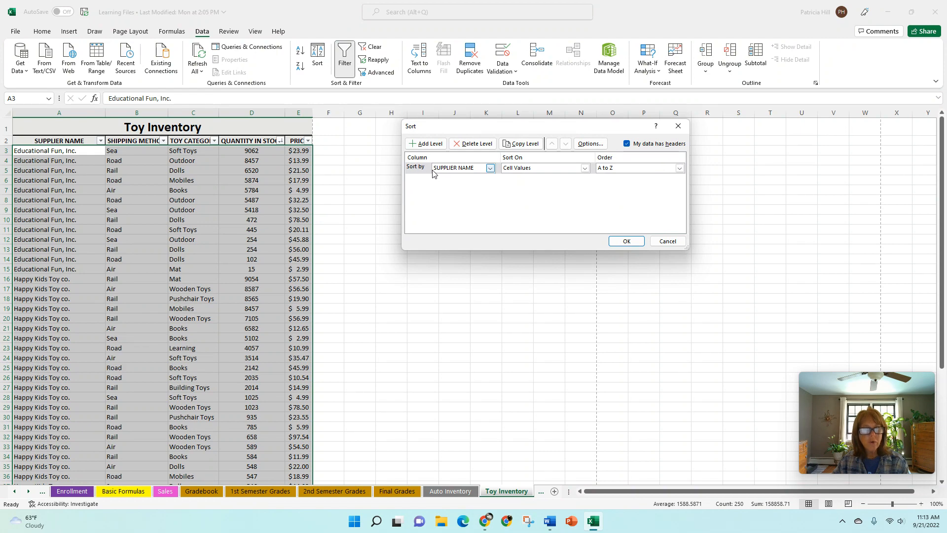
left_click(430, 144)
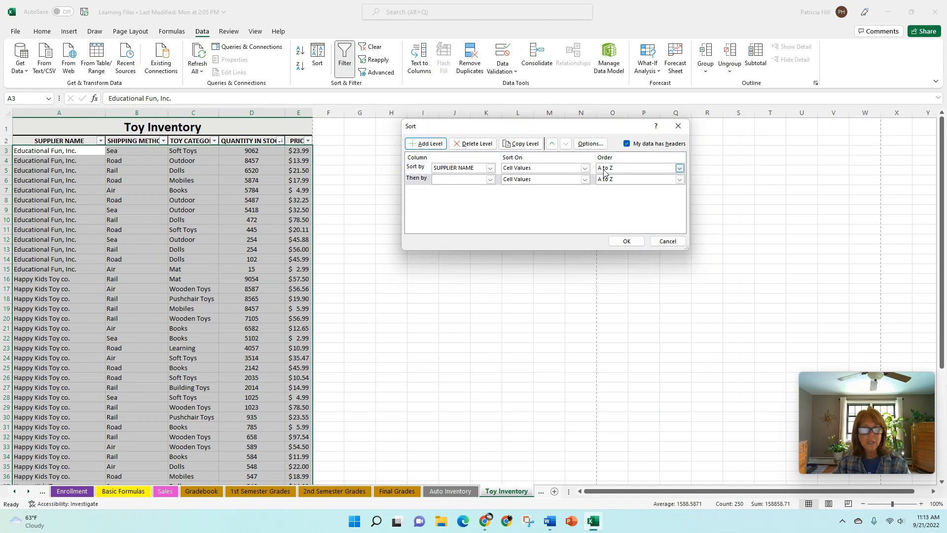
left_click(490, 180)
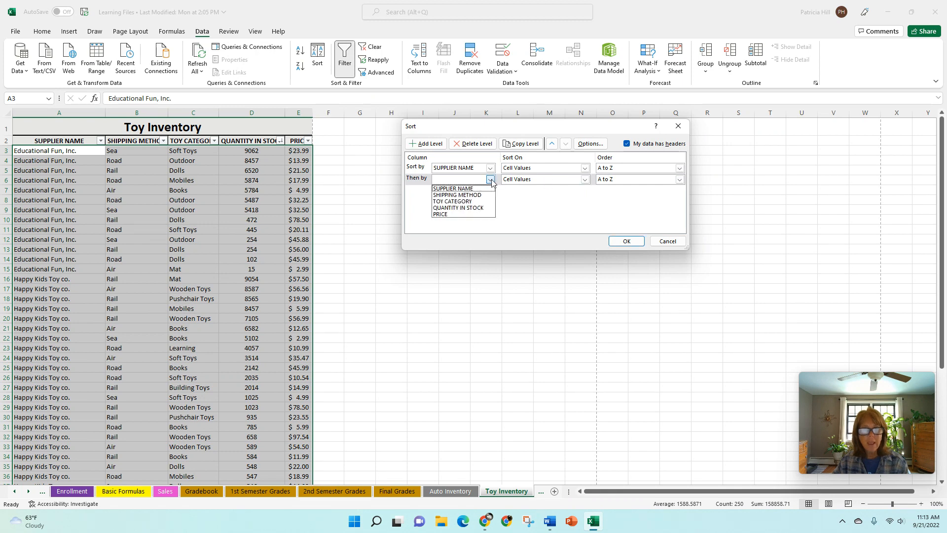
left_click(477, 208)
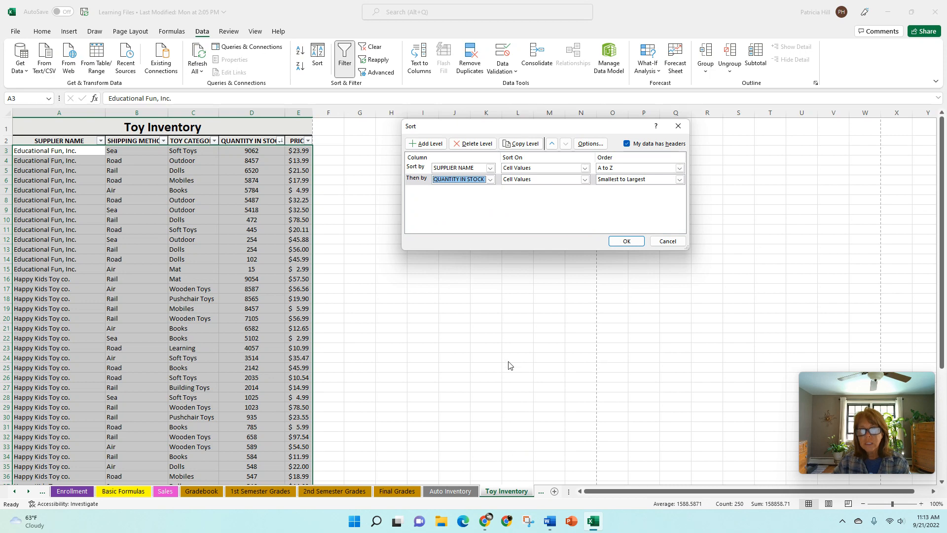
left_click(627, 242)
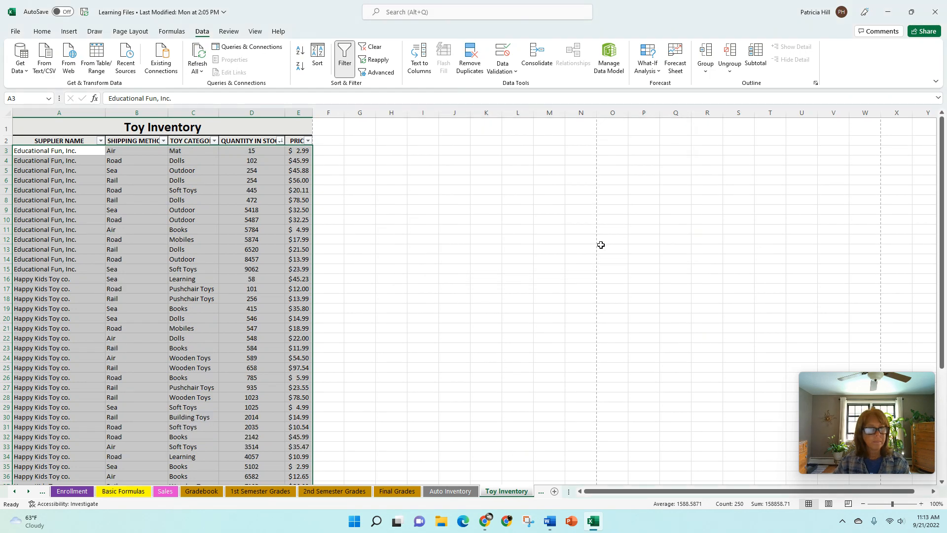
left_click(483, 227)
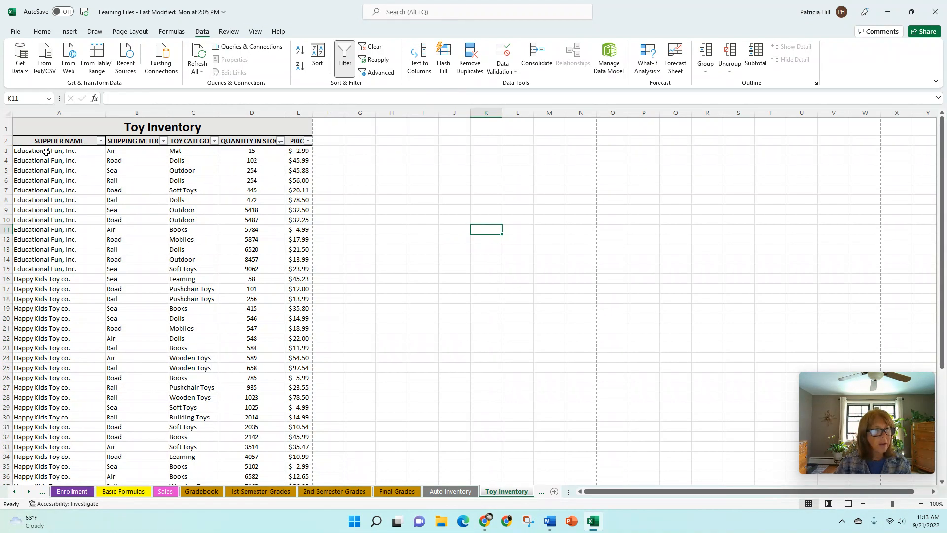
Review the Educational Fun, Inc. and Happy Kids Toy co. row blocks, then reopen the Sort settings
left_click_drag(47, 150, 250, 274)
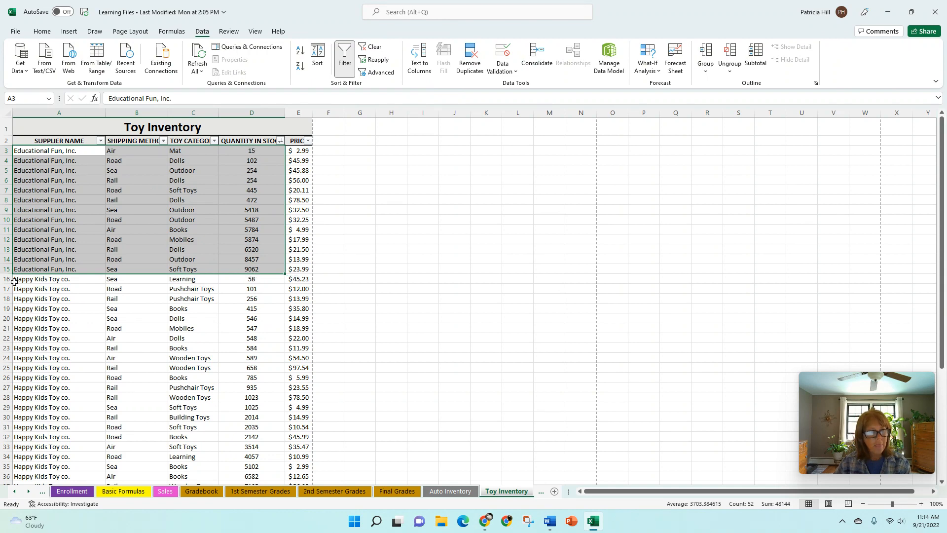
left_click_drag(24, 281, 291, 401)
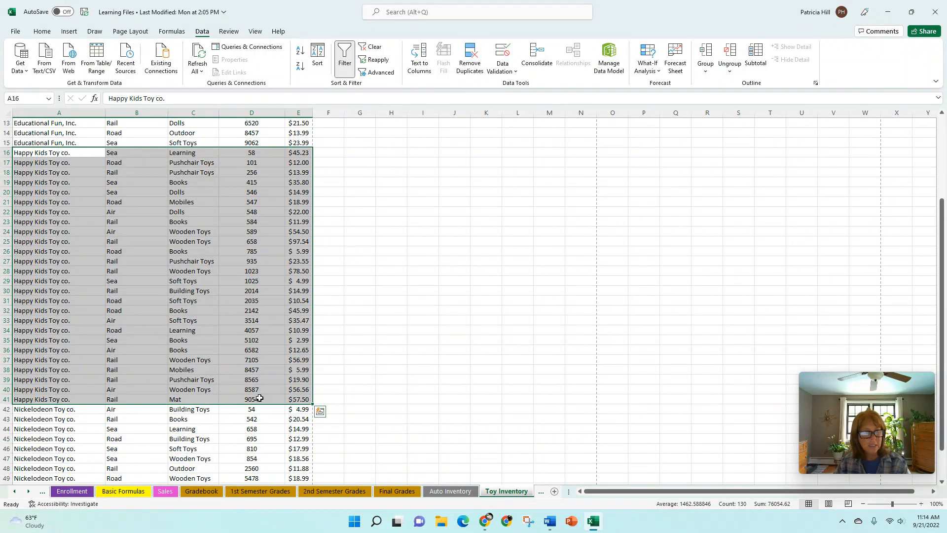
left_click_drag(943, 227, 944, 145)
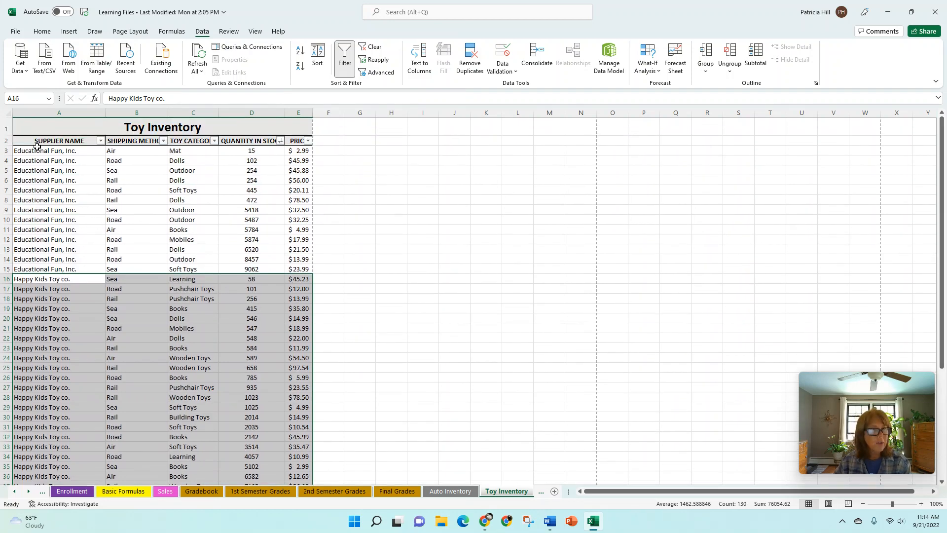
left_click_drag(28, 150, 305, 468)
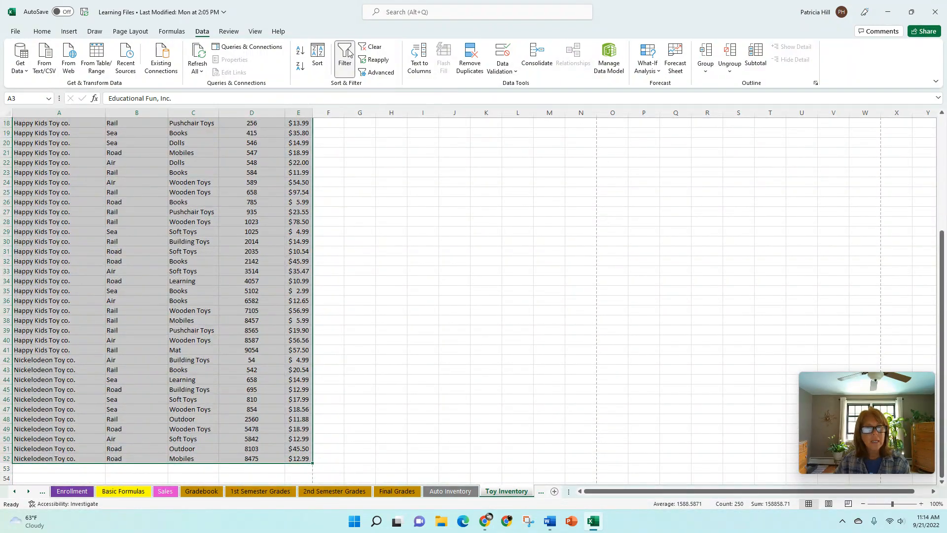
left_click(319, 57)
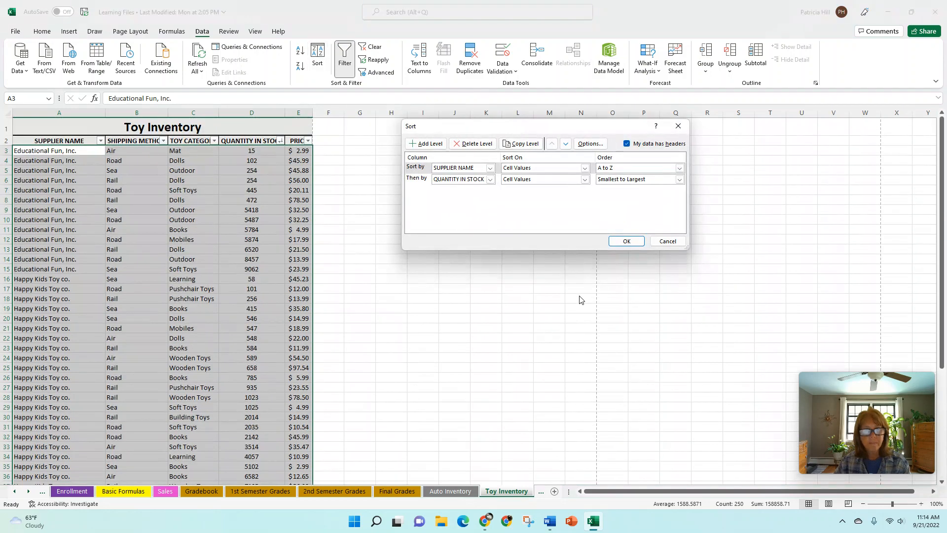
Insert TOY CATEGORY A to Z as the second sort level between supplier and quantity
left_click(435, 144)
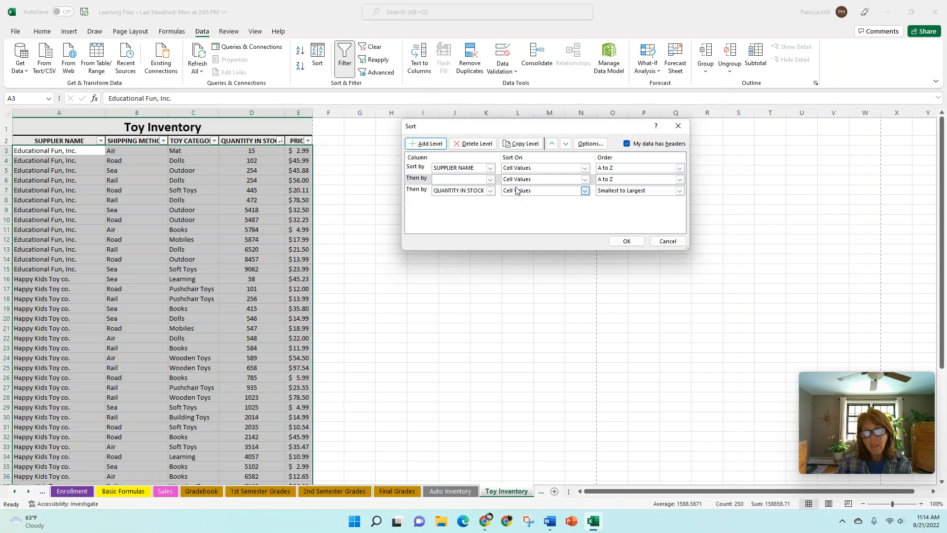
left_click(491, 180)
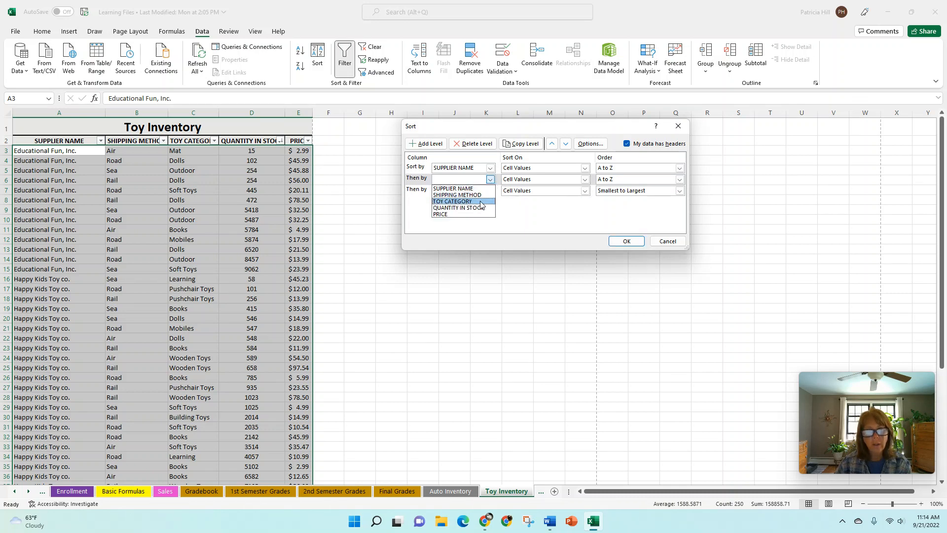
left_click(463, 201)
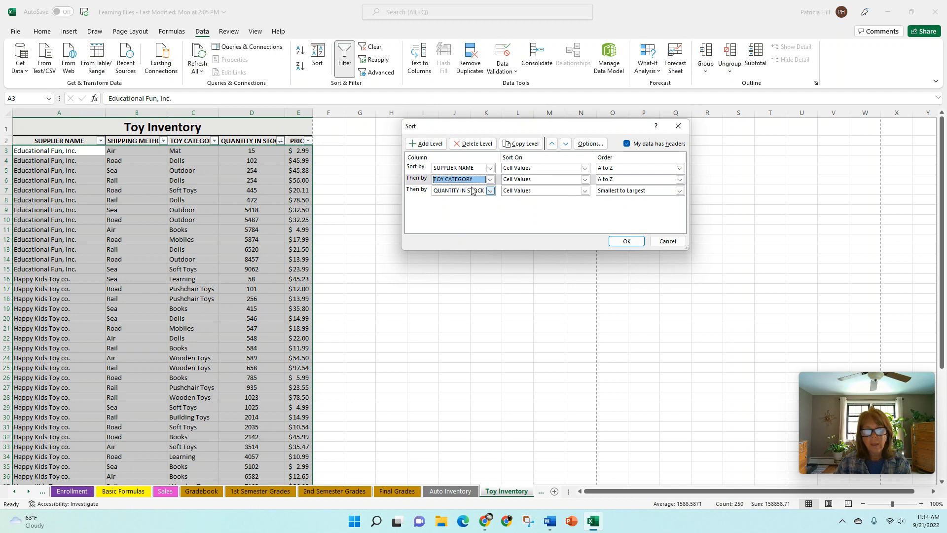
left_click(626, 241)
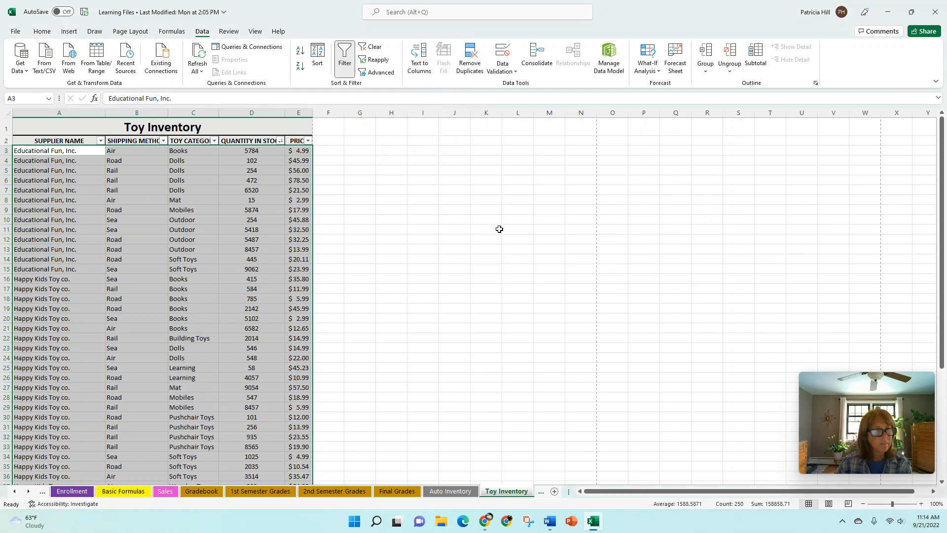
left_click(474, 199)
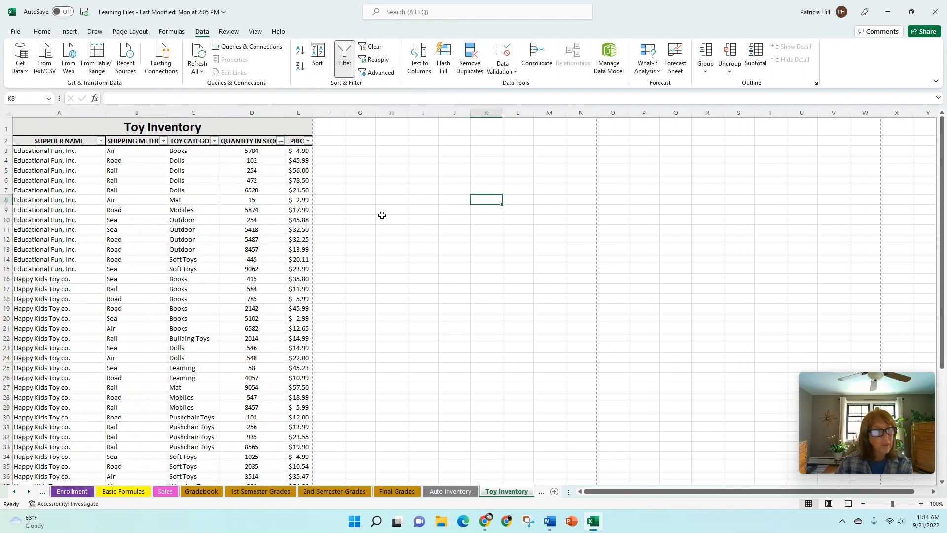
Select cell C3 and show the TOY CATEGORY filter list with every category checked
left_click_drag(31, 150, 85, 150)
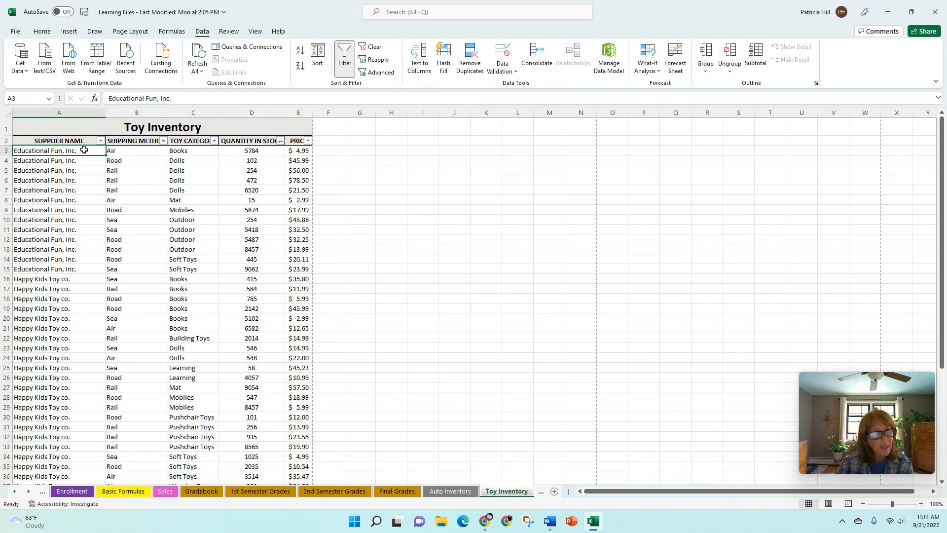
left_click(180, 150)
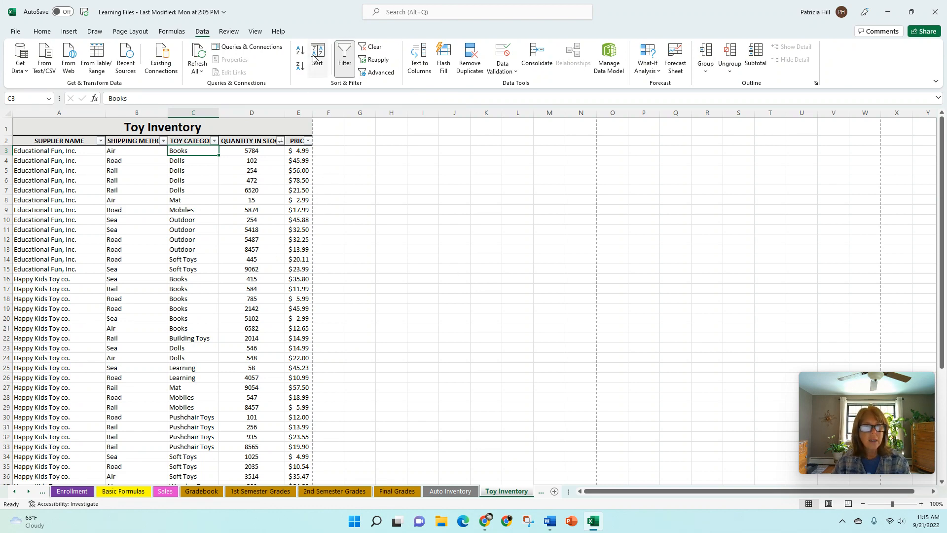
left_click(215, 142)
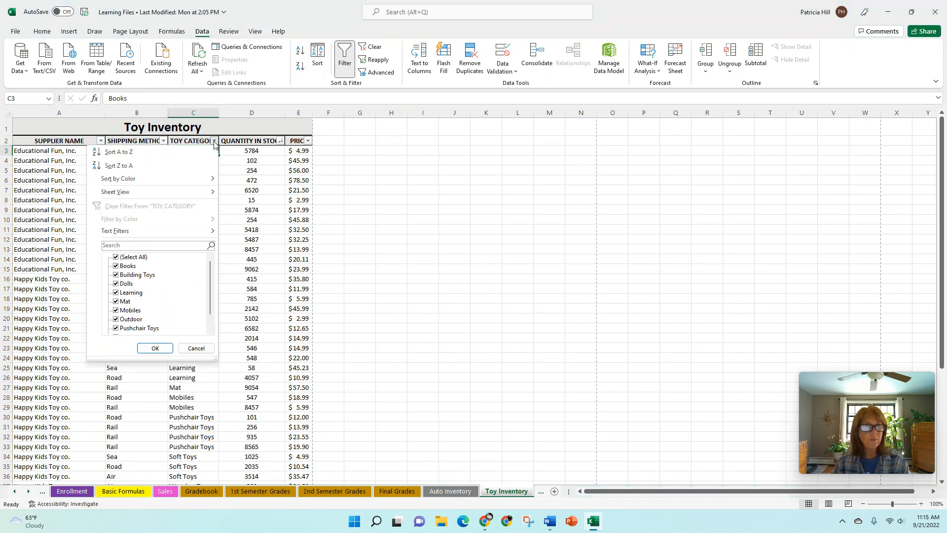